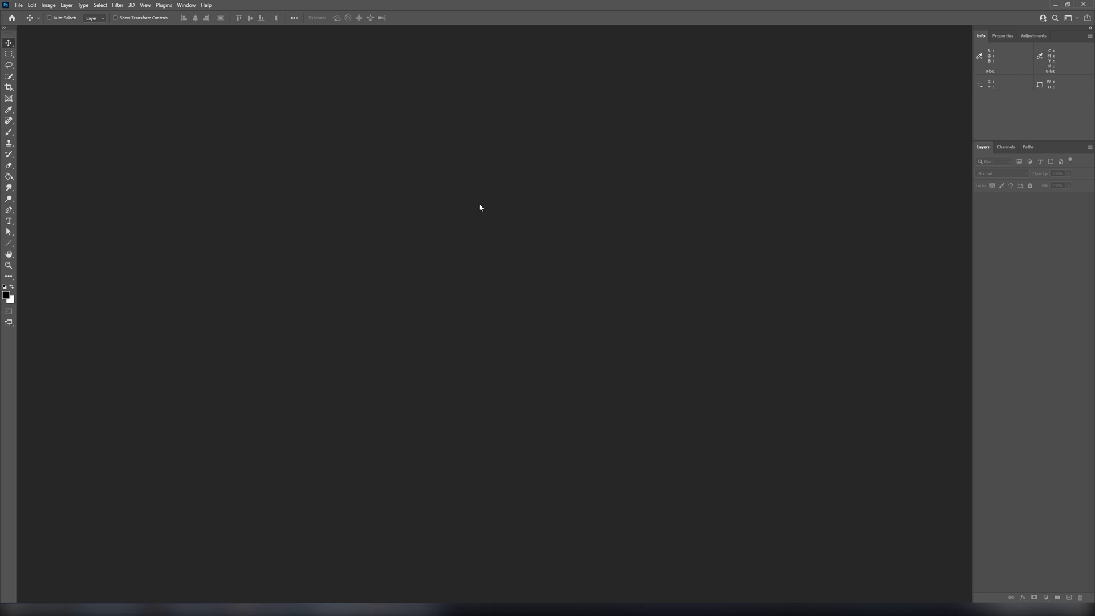
- Show the Actions panel and load the Teleport brushes and Teleport actions files
click(187, 5)
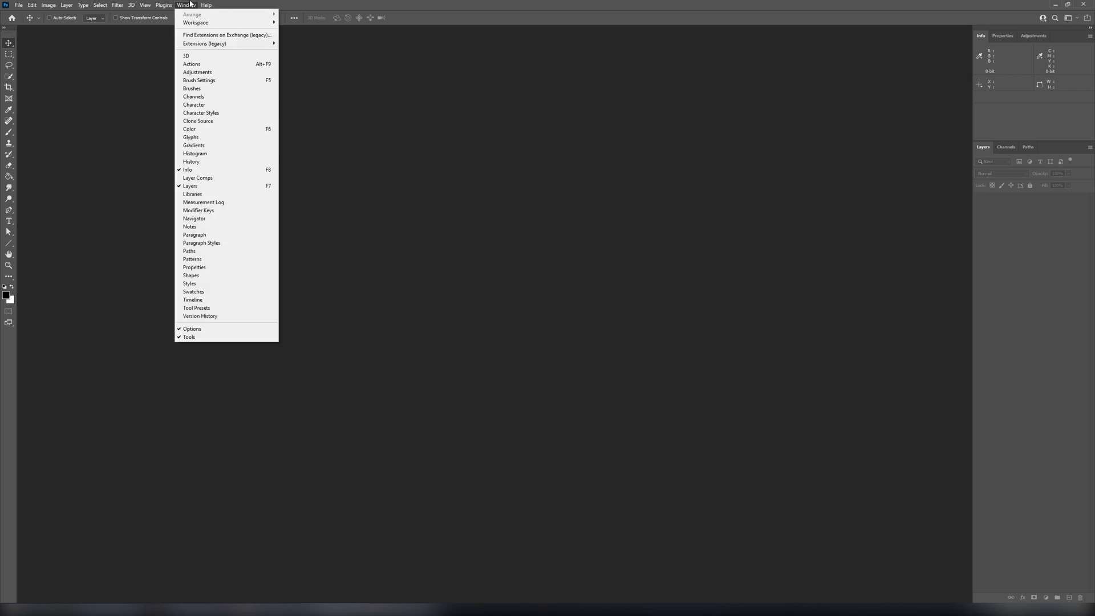
click(230, 67)
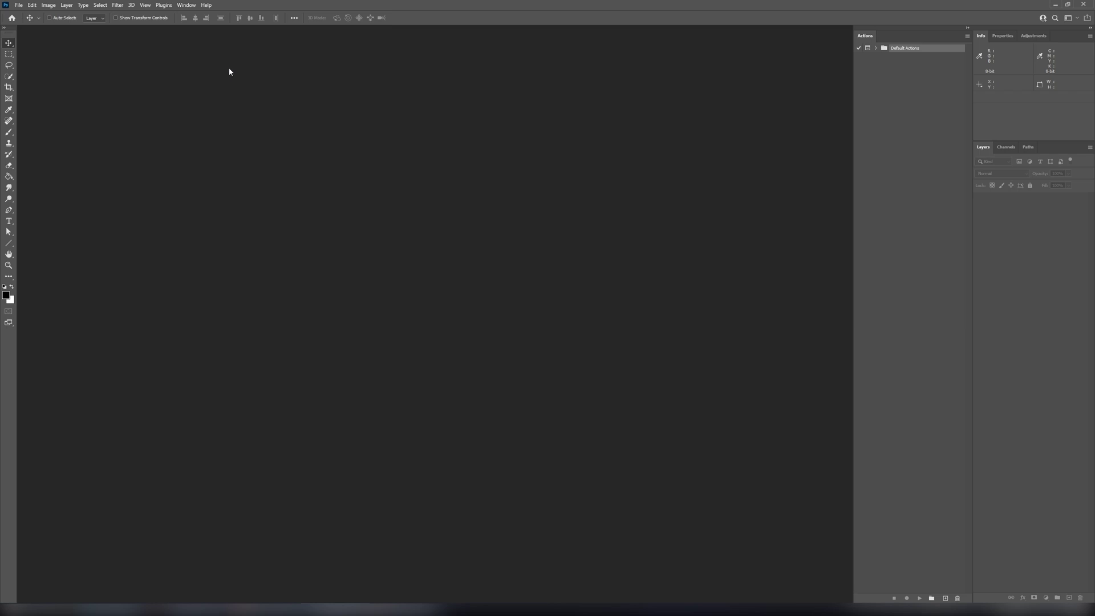
click(17, 5)
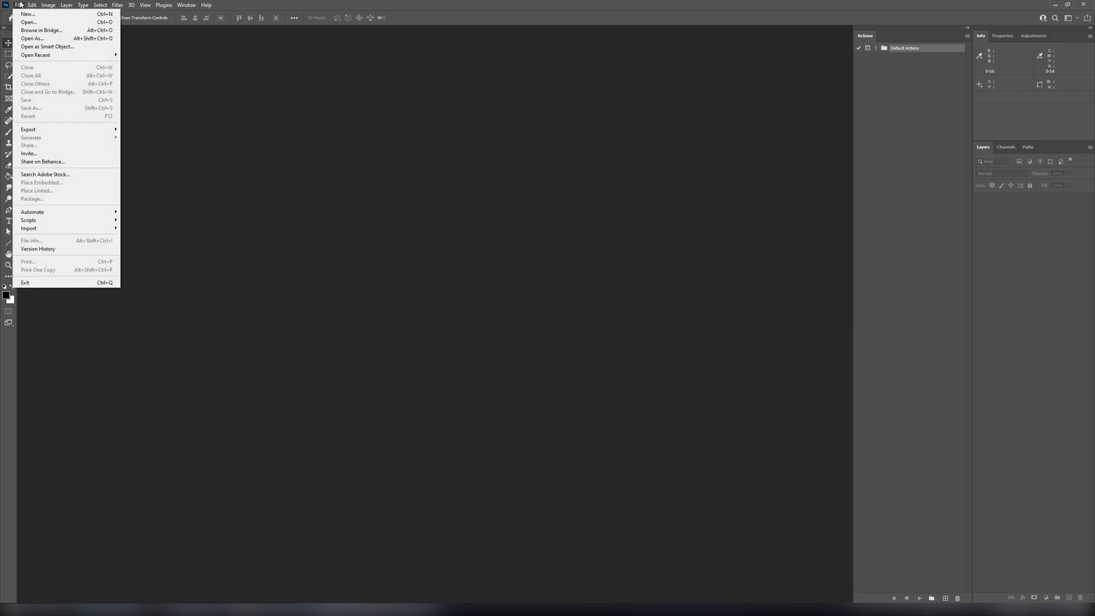
click(67, 23)
click(106, 85)
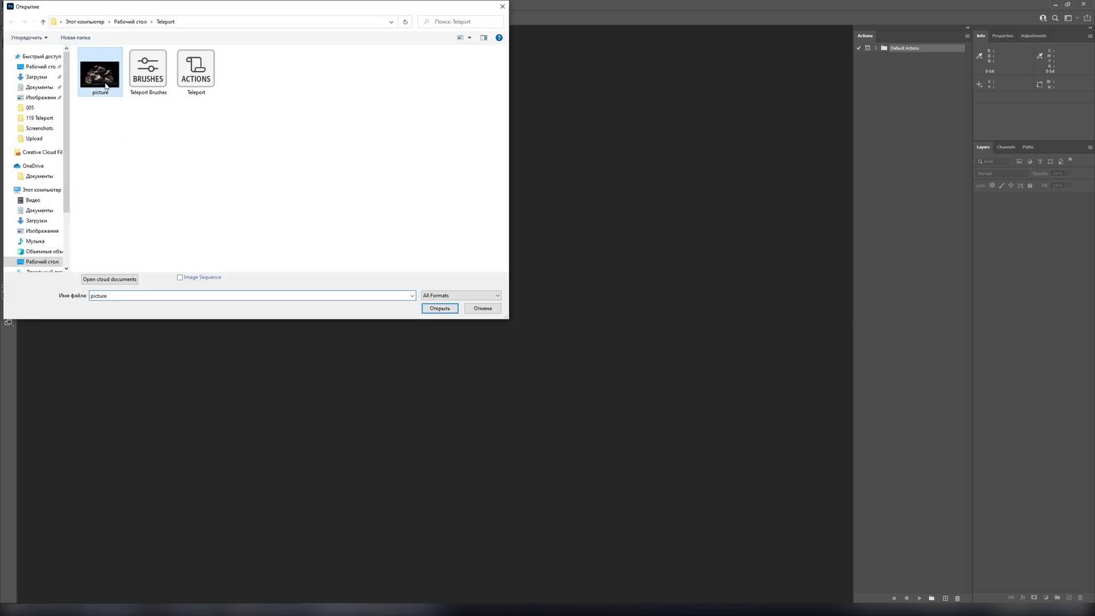
click(149, 73)
click(209, 86)
drag(247, 117, 167, 75)
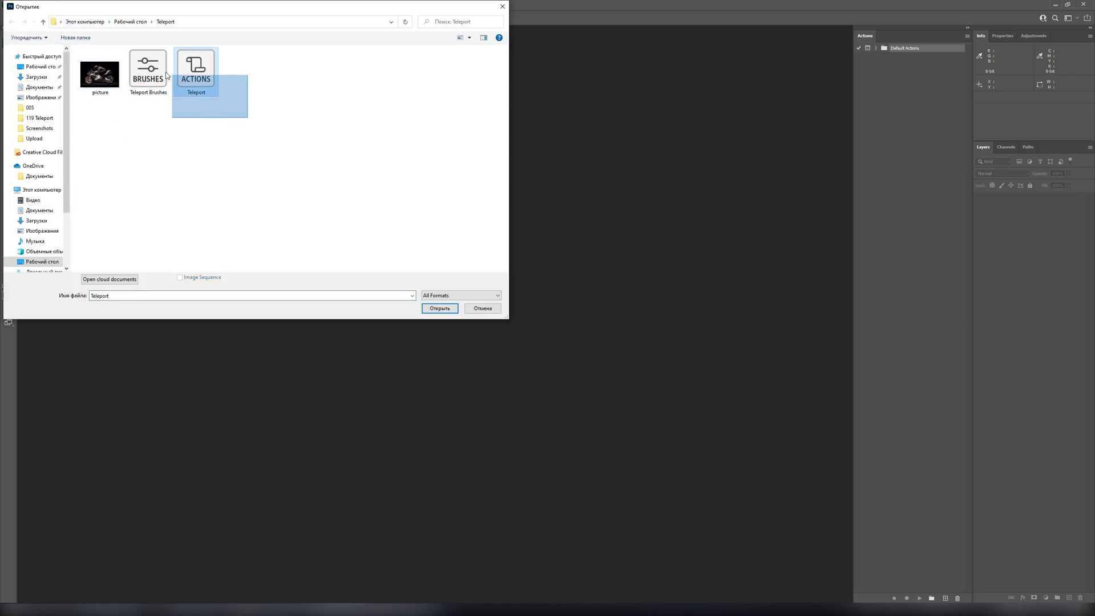
click(439, 309)
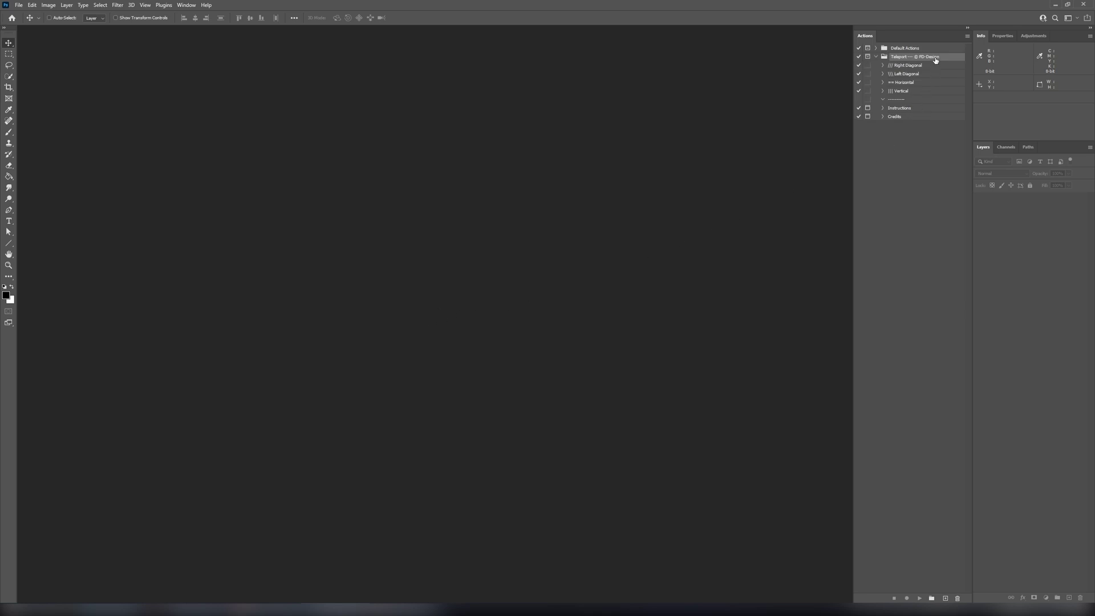
- Play the Teleport set's Instructions action and dismiss its message
click(922, 91)
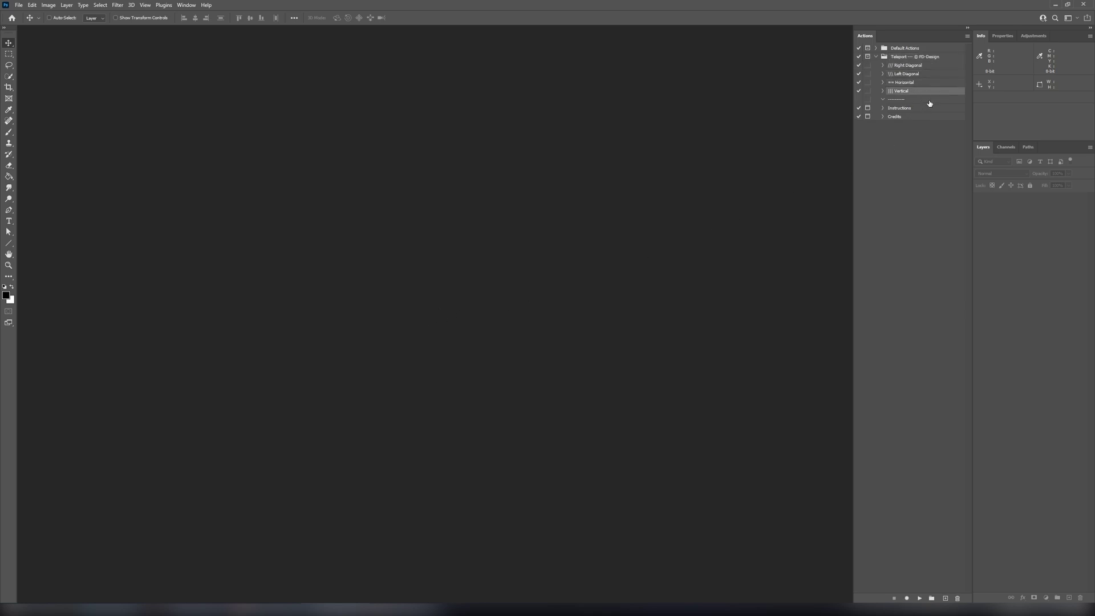
click(920, 109)
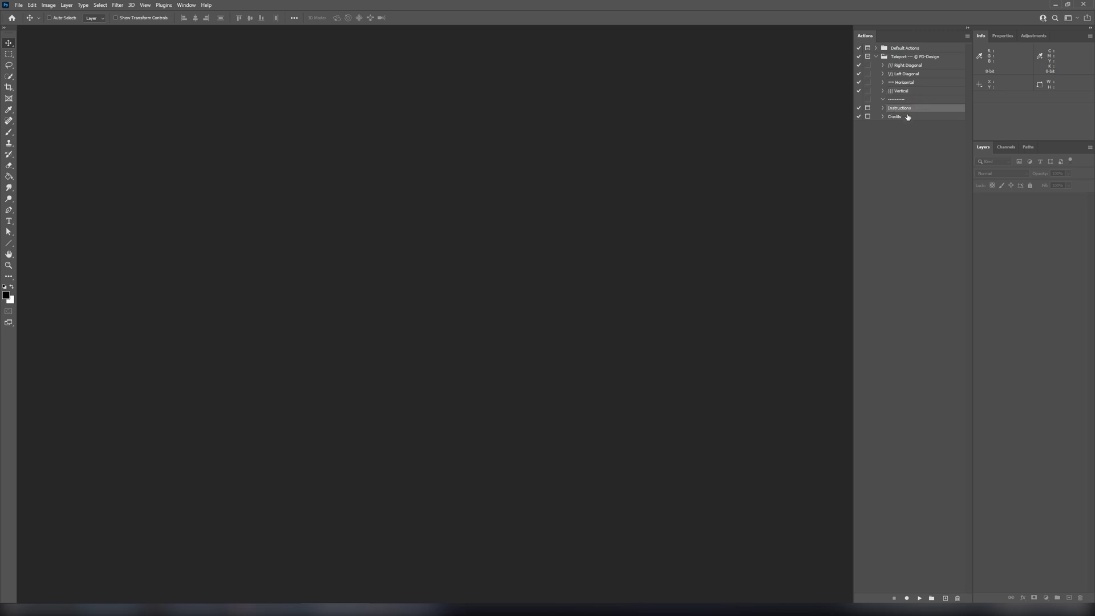
click(920, 598)
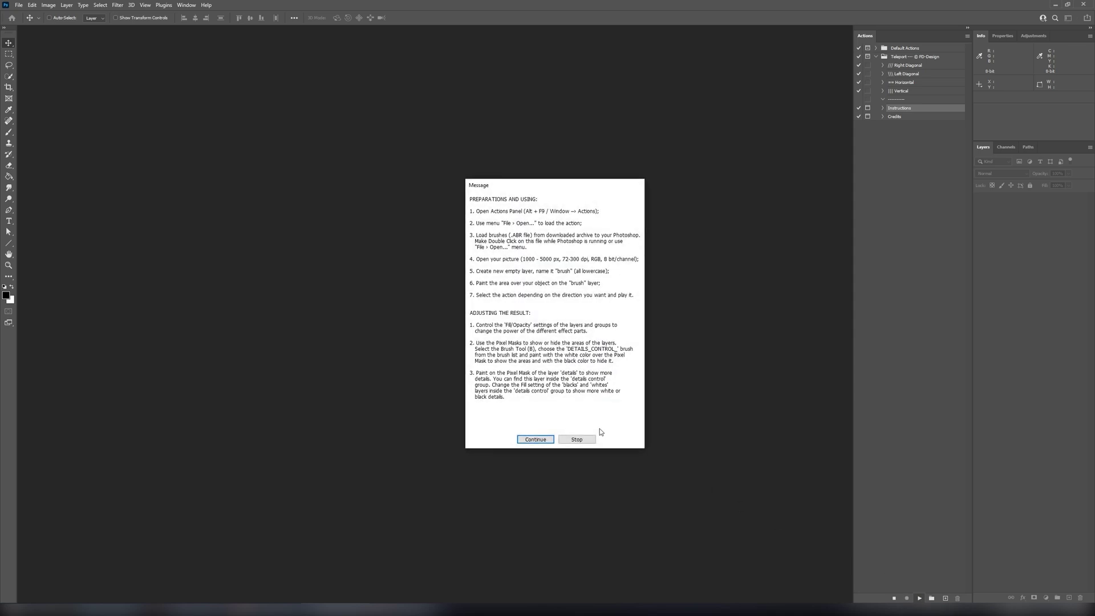
click(577, 441)
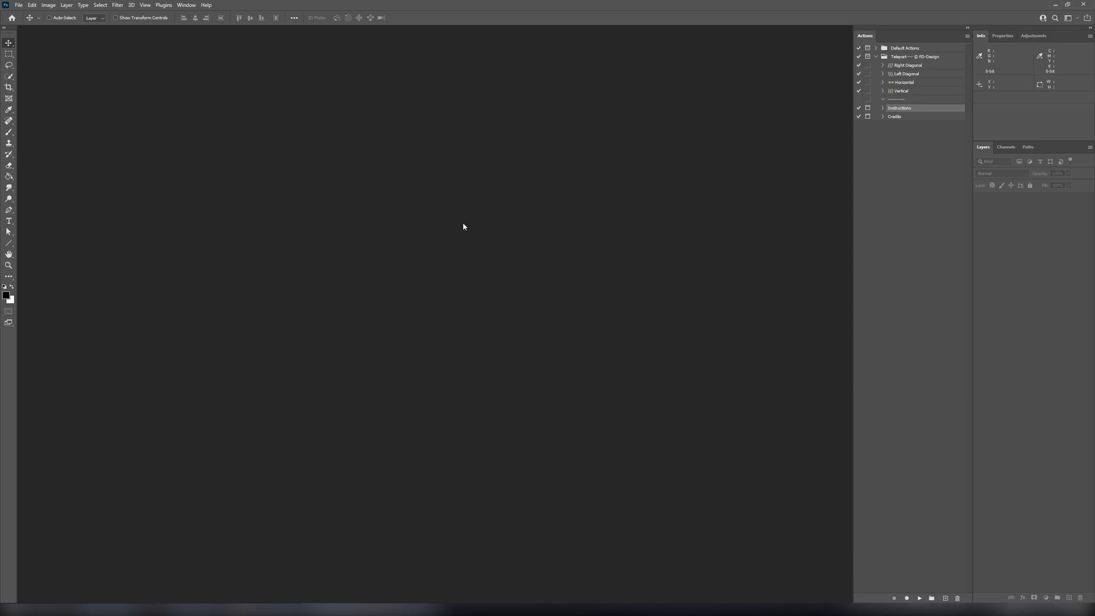
- Open the motorcycle picture file
click(17, 6)
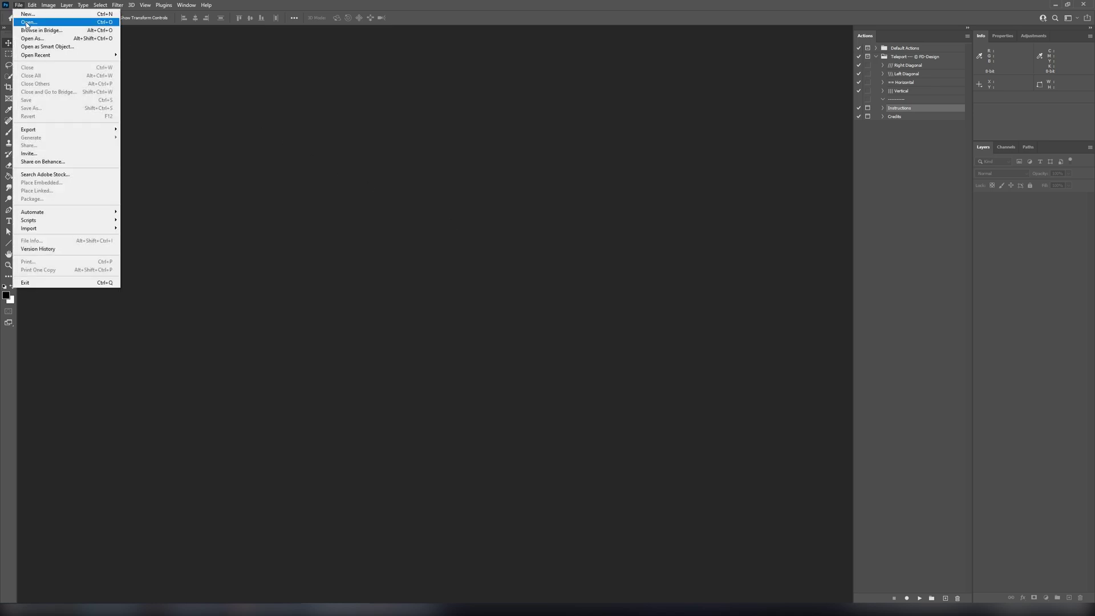
click(34, 30)
click(94, 78)
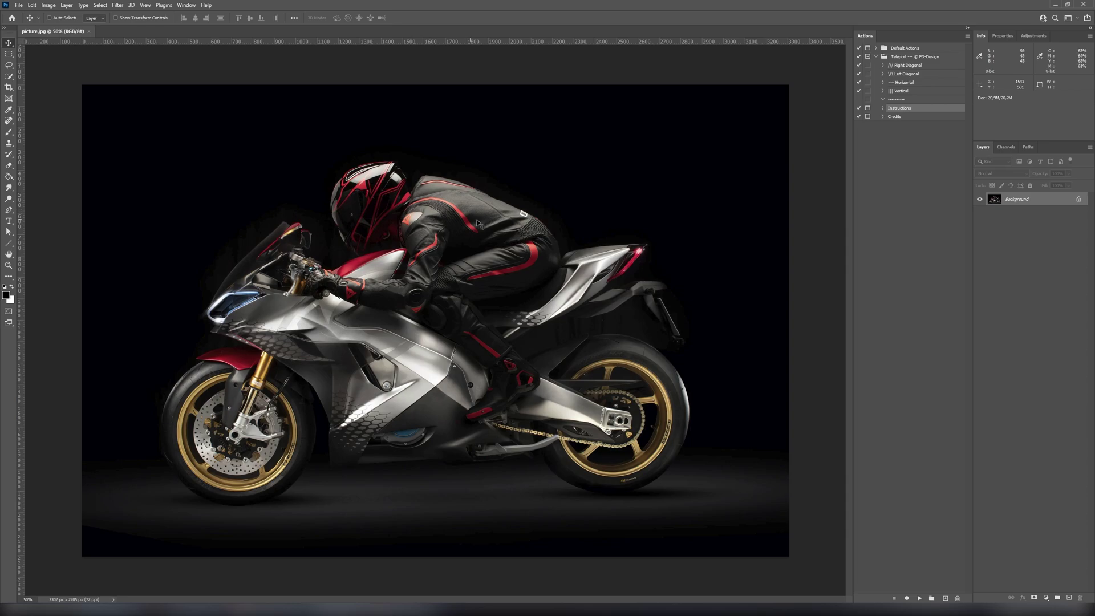
- Add a new empty layer above the background and name it 'brush'
click(1068, 597)
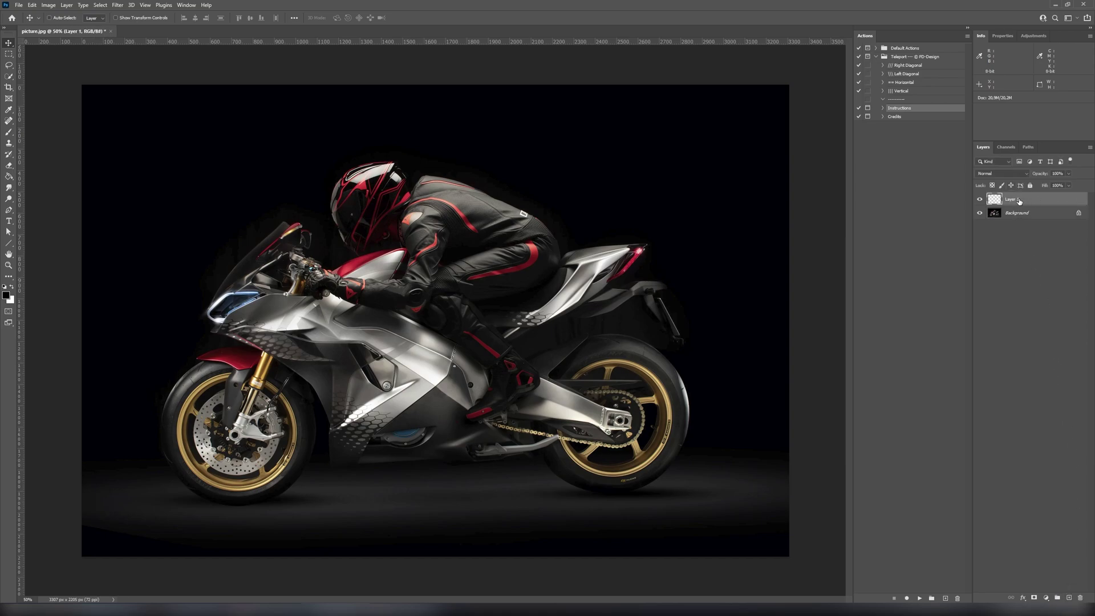
double_click(1013, 199)
text(brush)
key(Return)
- Set up the Brush tool with a hard round preset and white foreground, zoomed to 100%
click(8, 133)
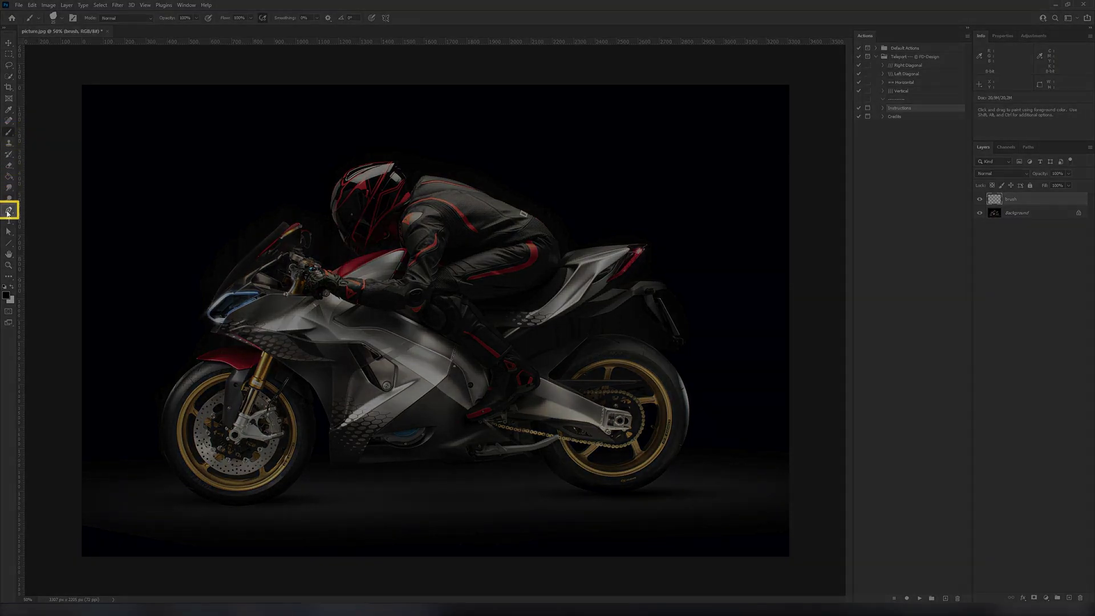
click(8, 212)
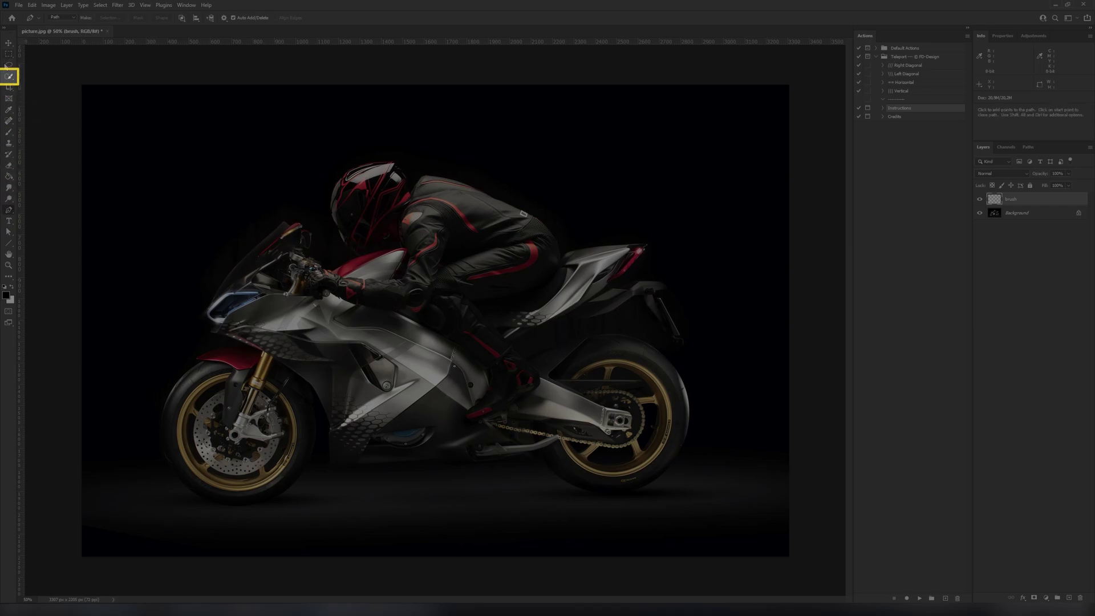
click(8, 77)
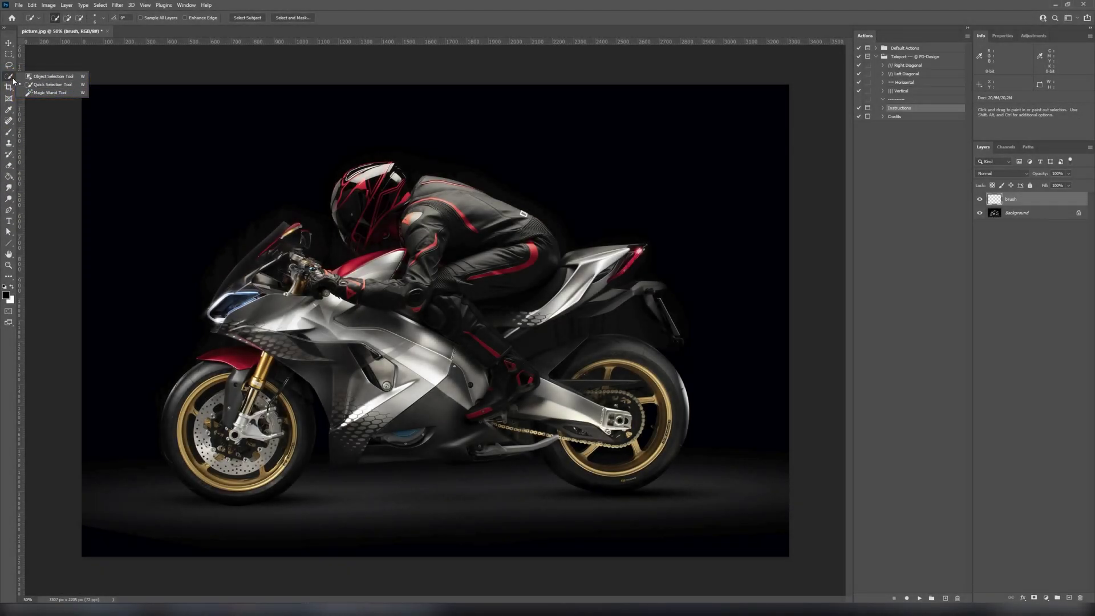
click(8, 79)
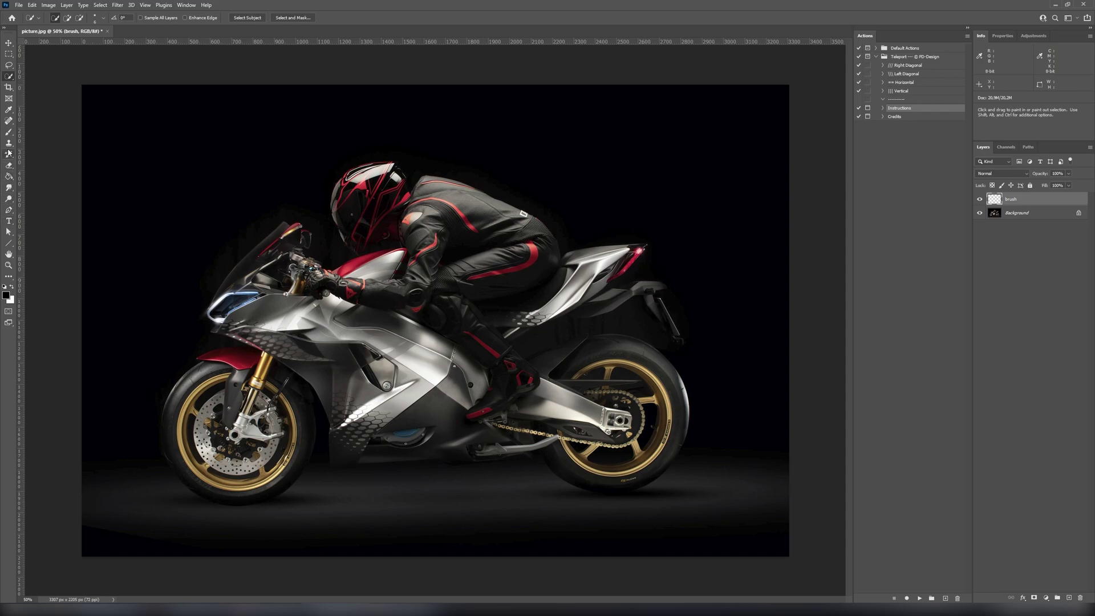
click(9, 133)
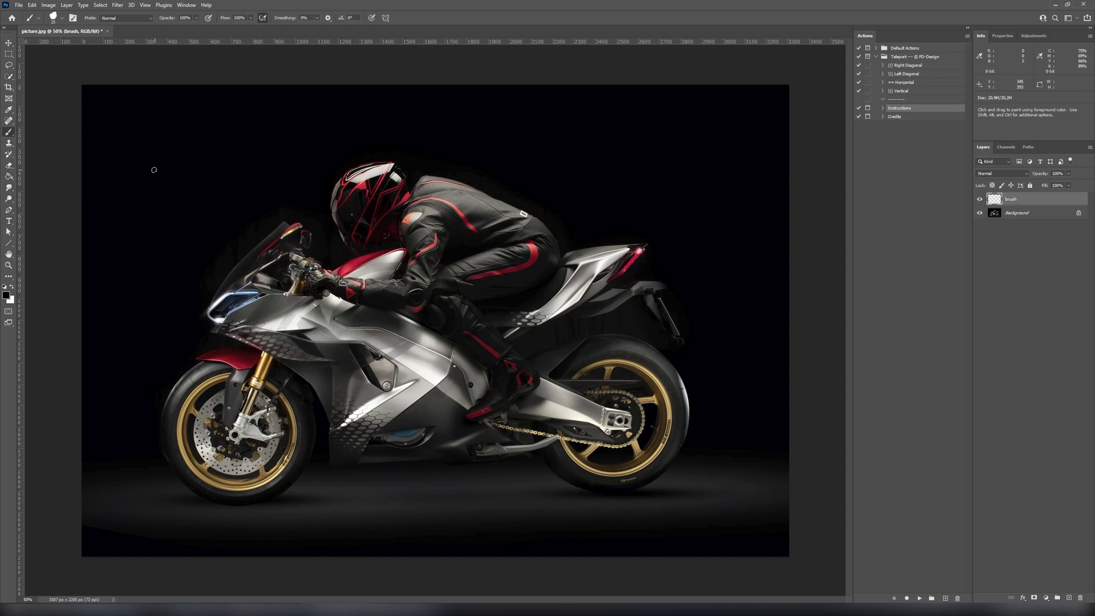
key(ctrl+1)
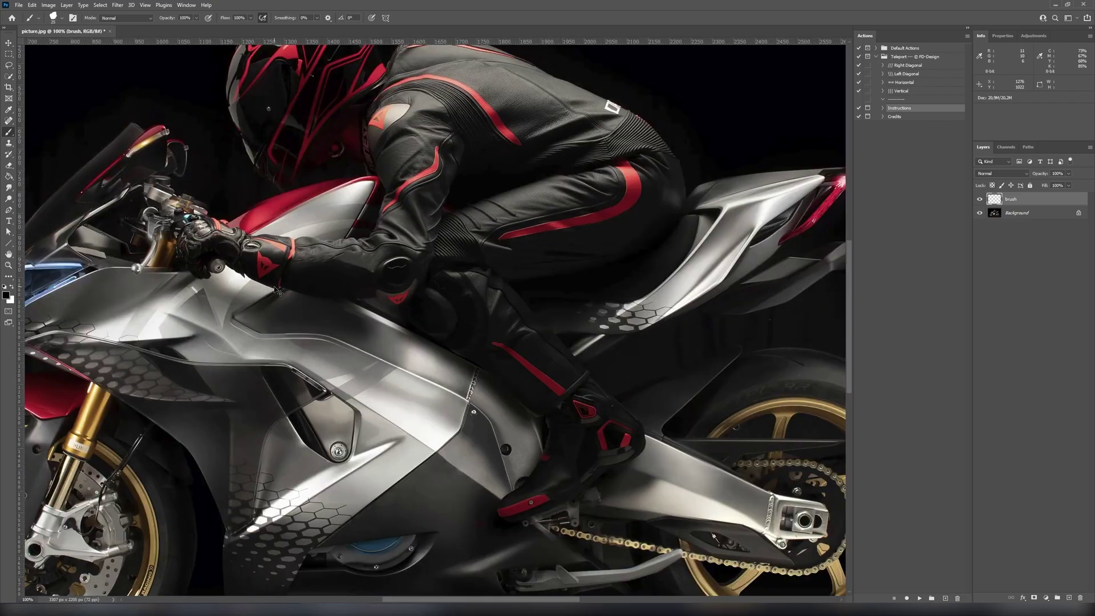
drag(264, 226, 498, 265)
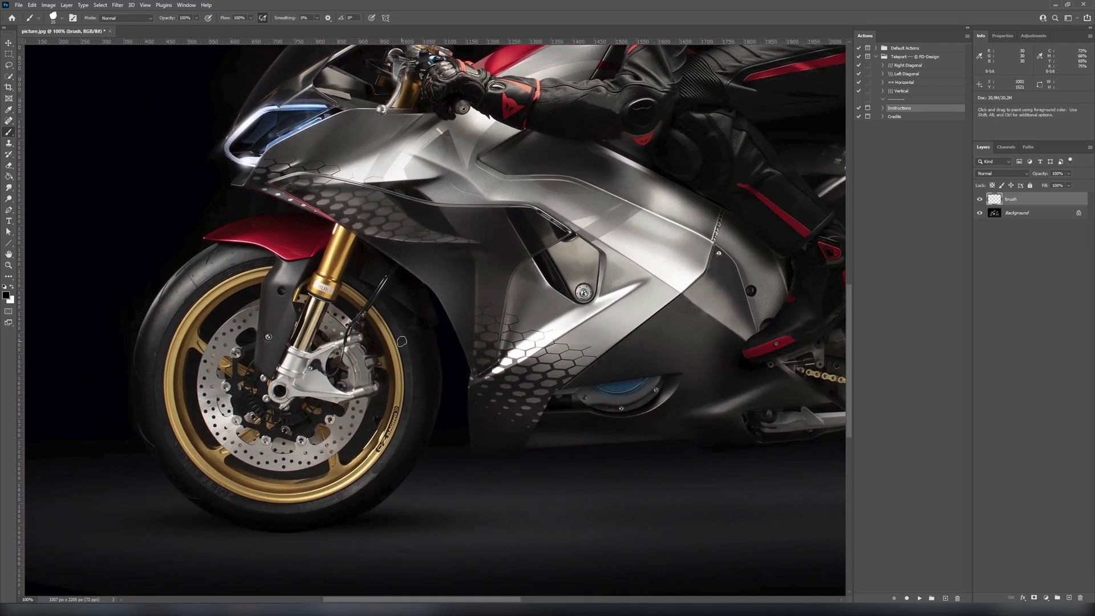
right_click(416, 336)
click(435, 299)
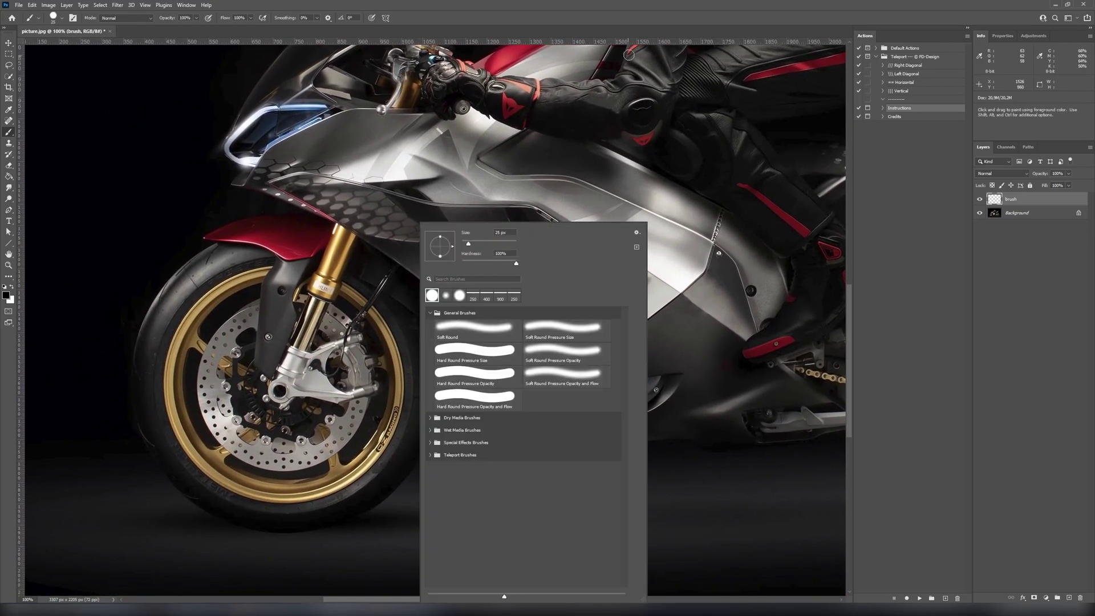
key(Return)
key(x)
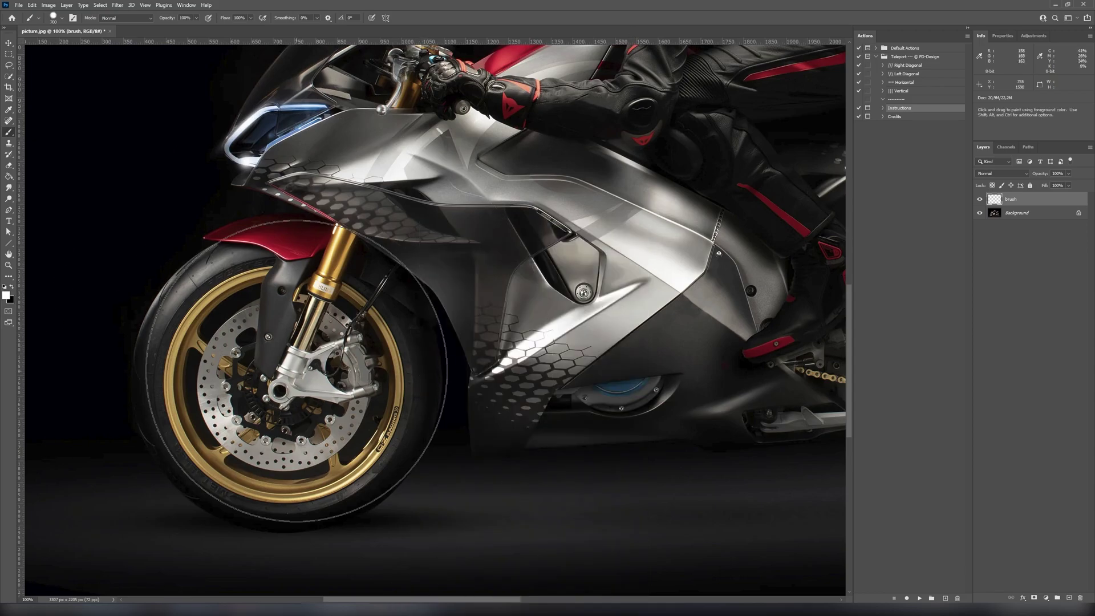
- Paint white over the front wheel, fairing, rear wheel and rider
click(287, 378)
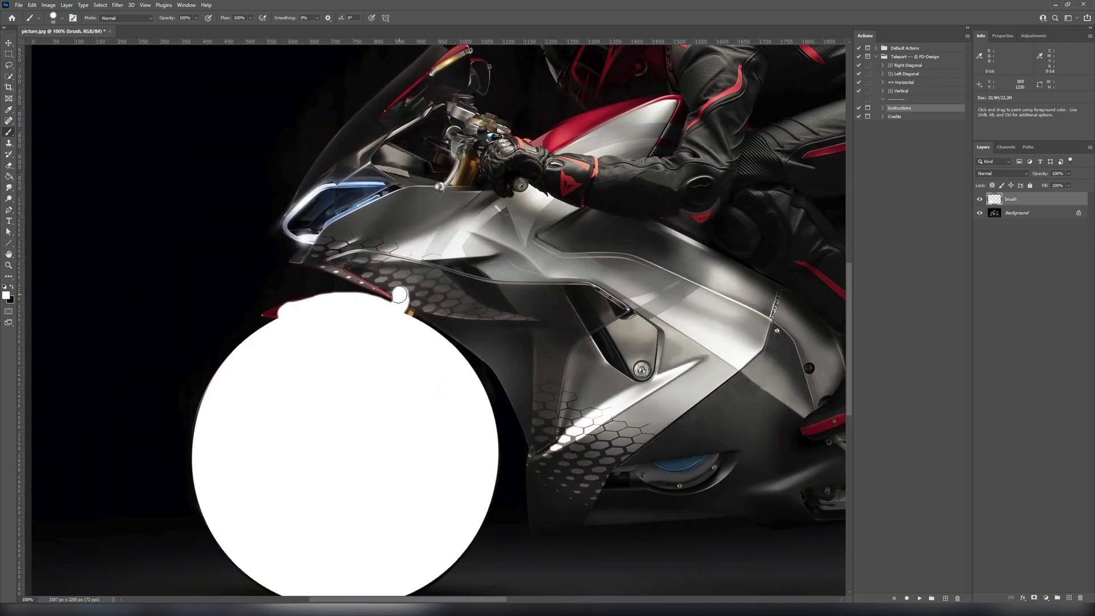
mouse_move(391, 306)
mouse_down()
mouse_move(329, 219)
mouse_move(533, 238)
mouse_move(717, 356)
mouse_move(536, 212)
mouse_up()
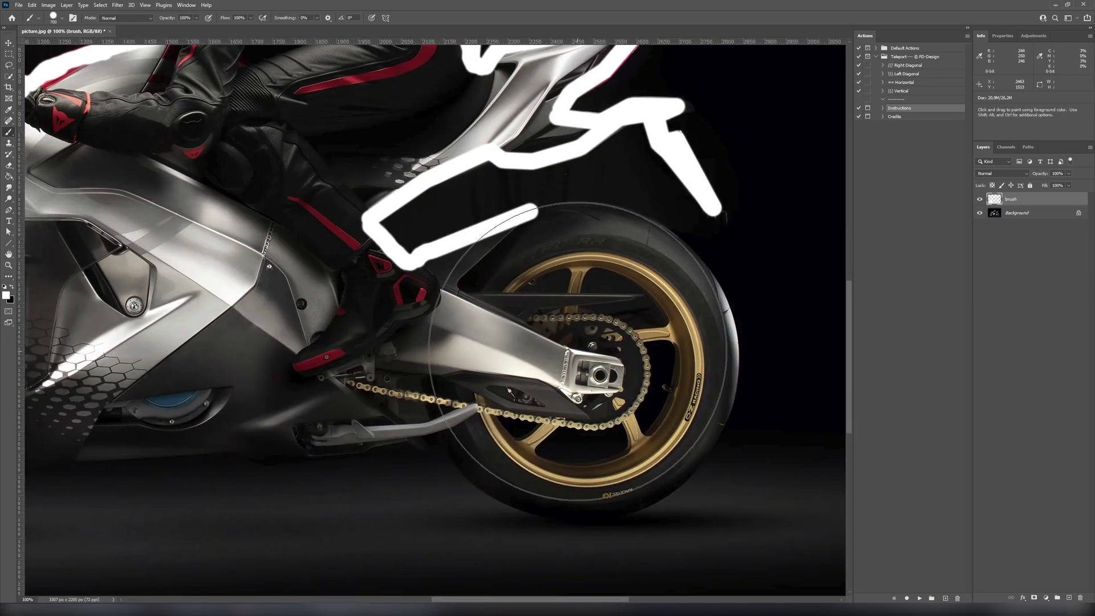
click(578, 351)
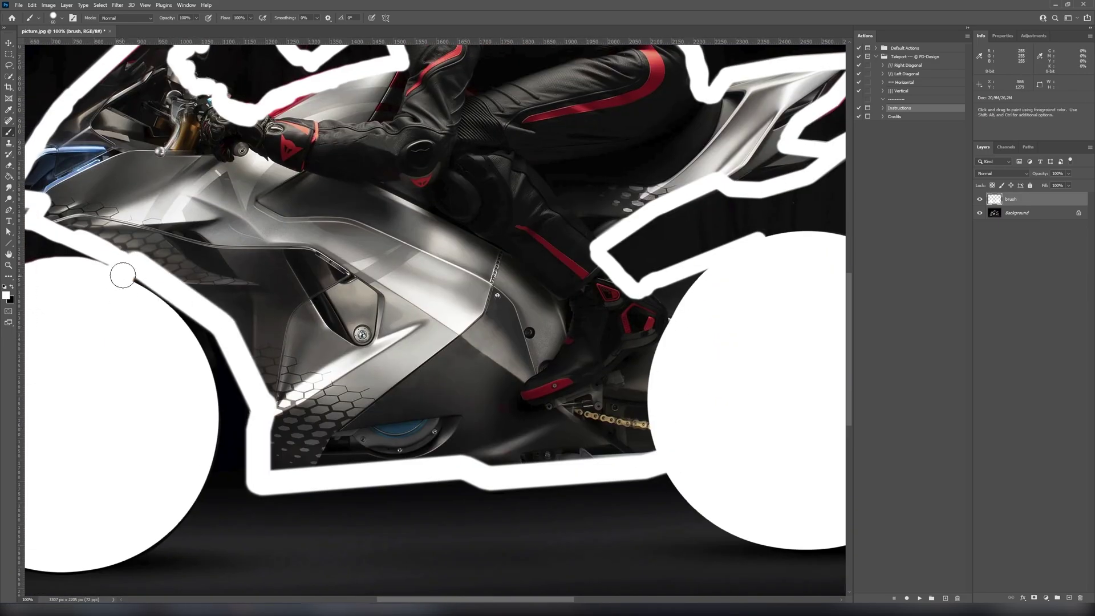
drag(122, 276, 591, 294)
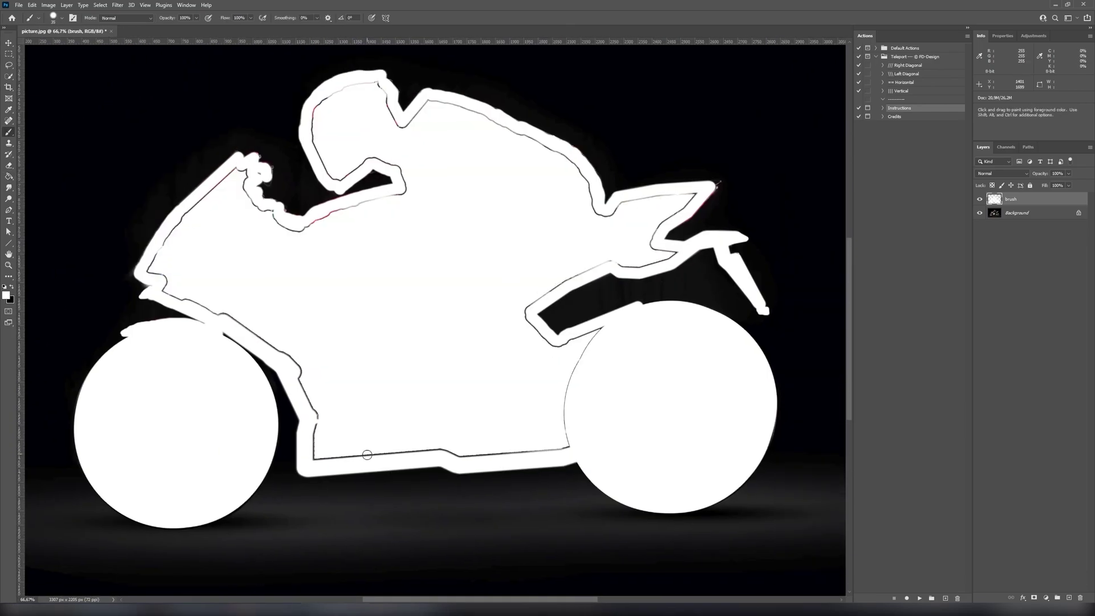
mouse_move(445, 455)
mouse_down()
mouse_move(404, 194)
mouse_move(544, 426)
mouse_up()
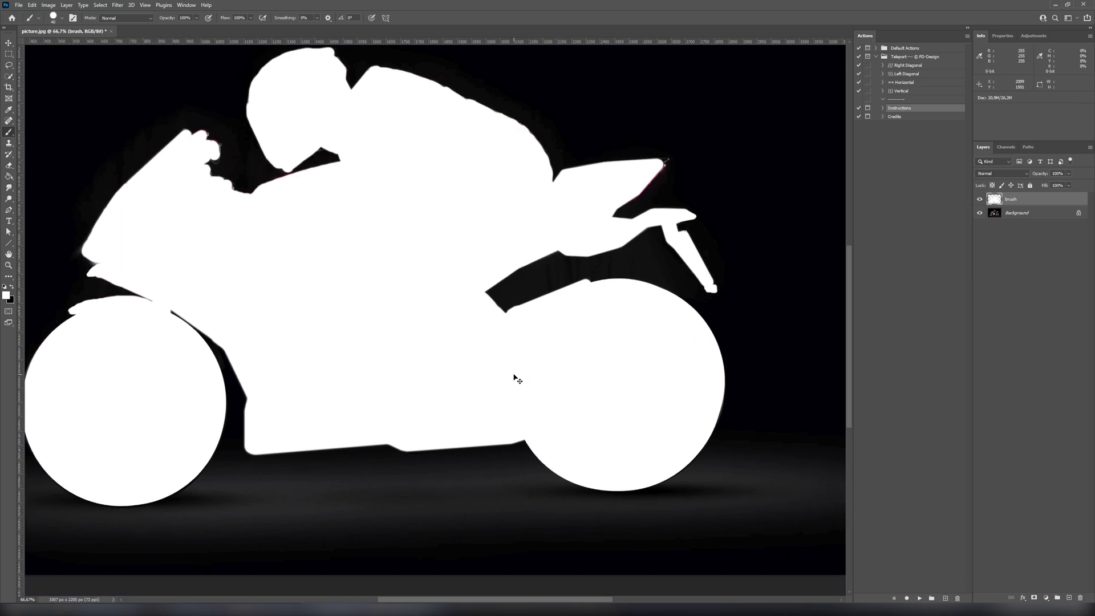
key(ctrl+minus)
key(v)
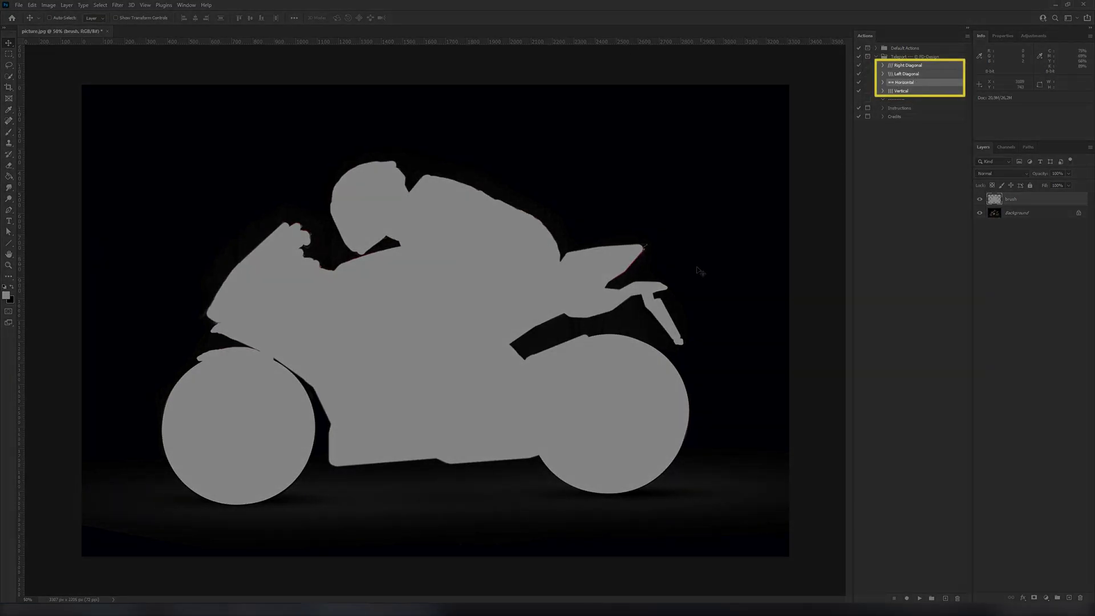
- Play the Horizontal Teleport action to render the streak effect
click(918, 598)
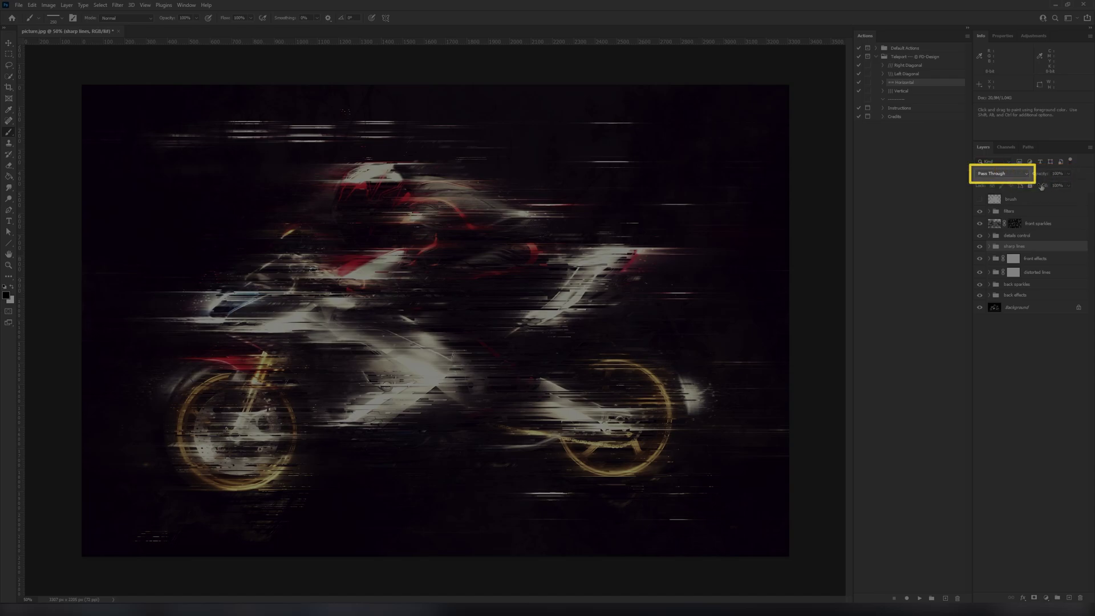
- Leave the front effects group at Pass Through and select its layer mask
click(1021, 177)
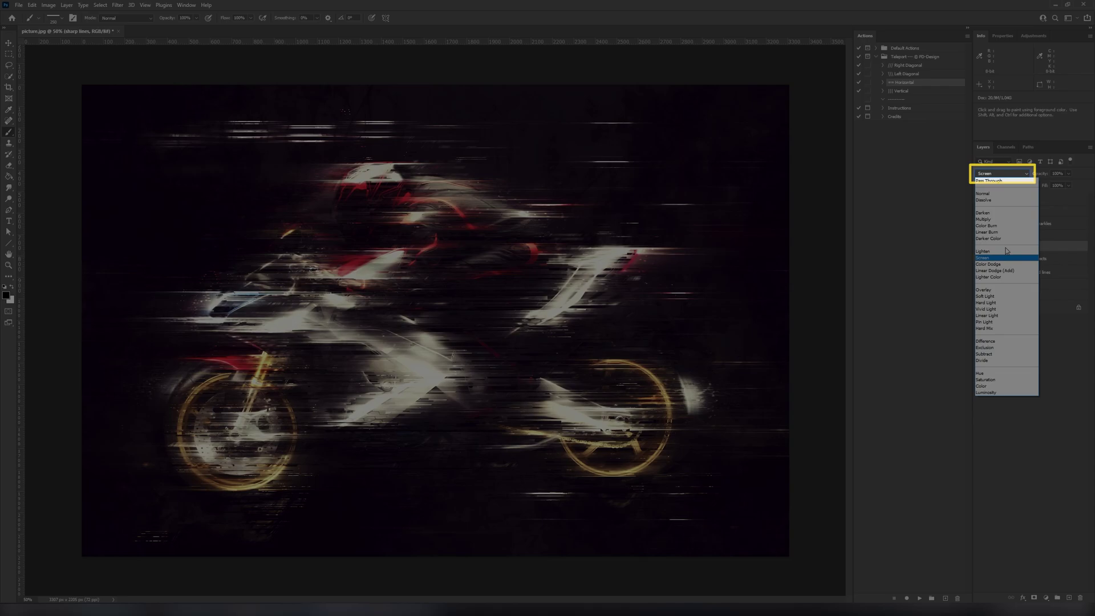
click(1015, 177)
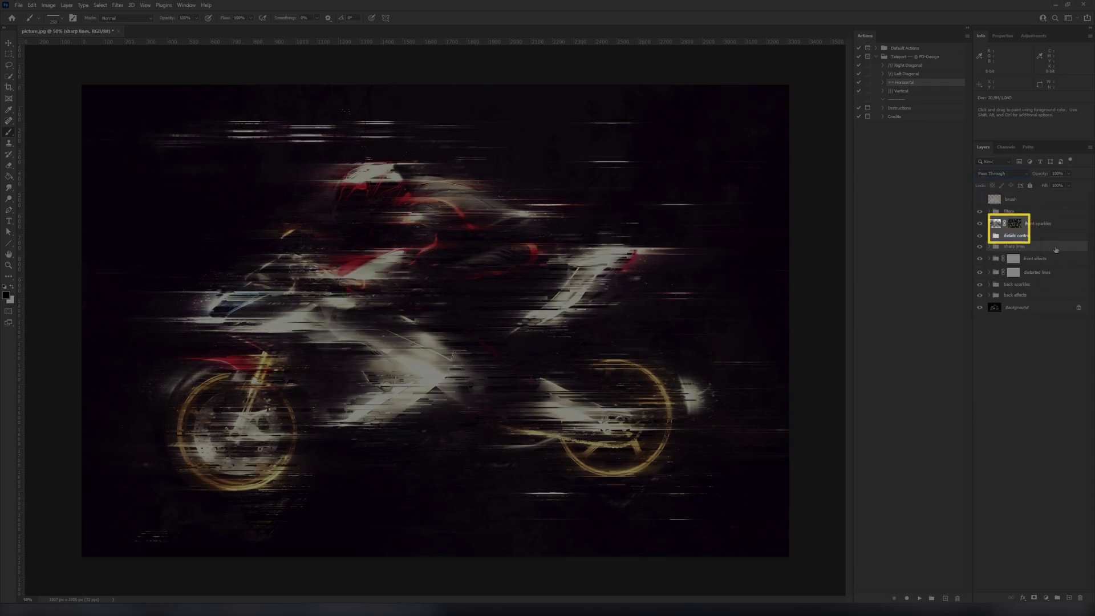
click(1012, 260)
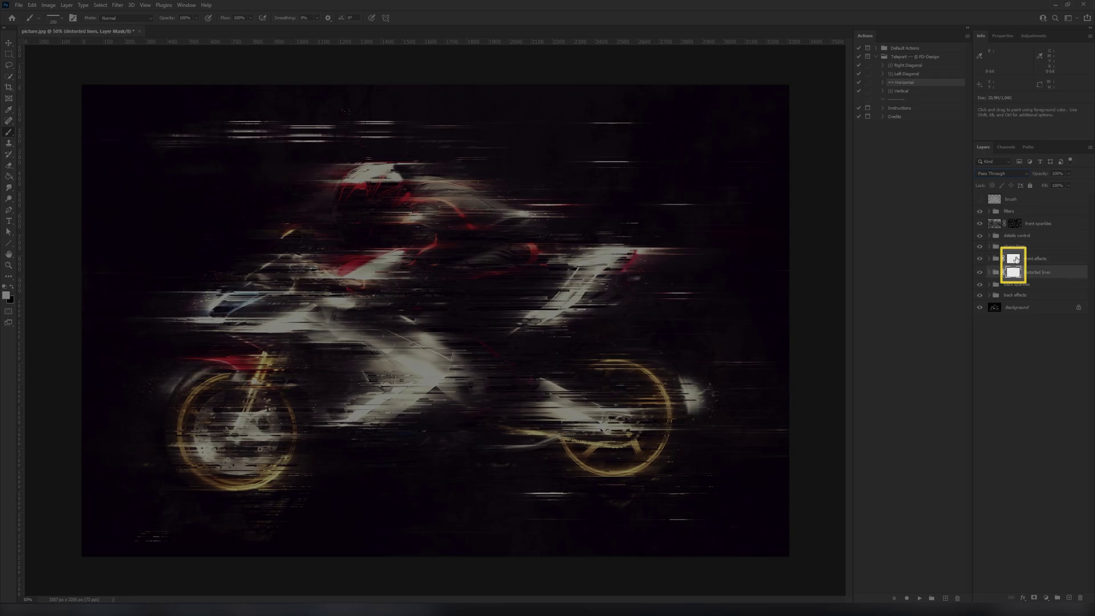
click(1015, 225)
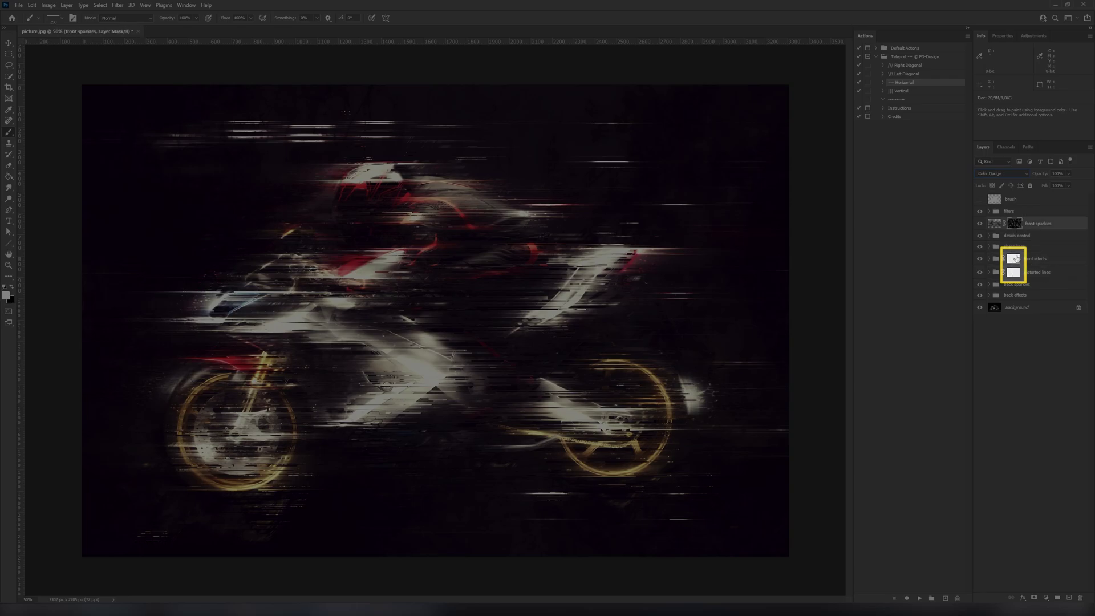
click(1013, 260)
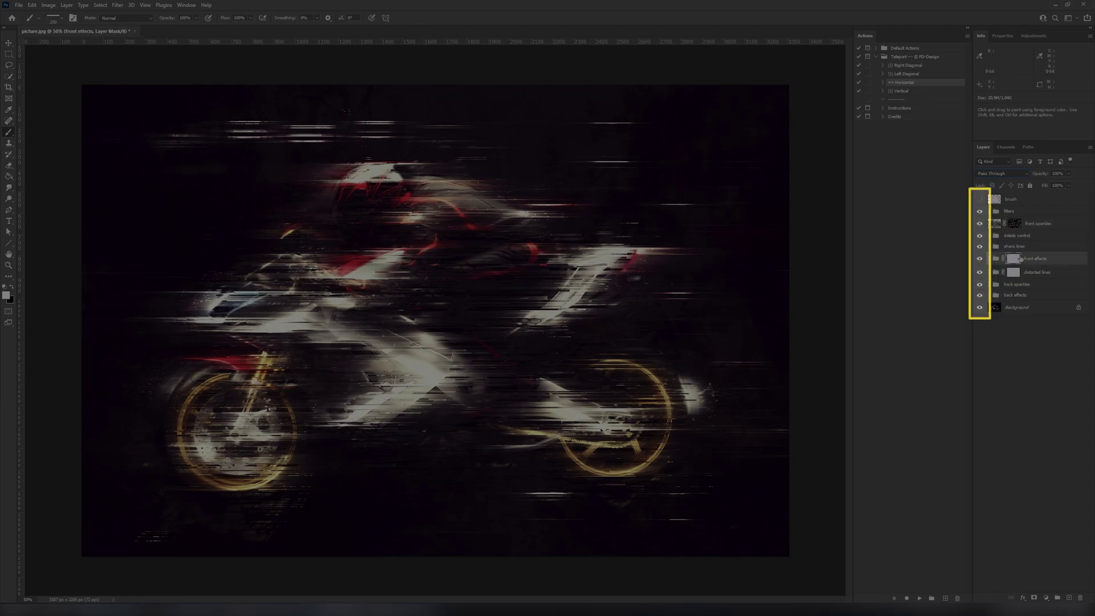
click(980, 261)
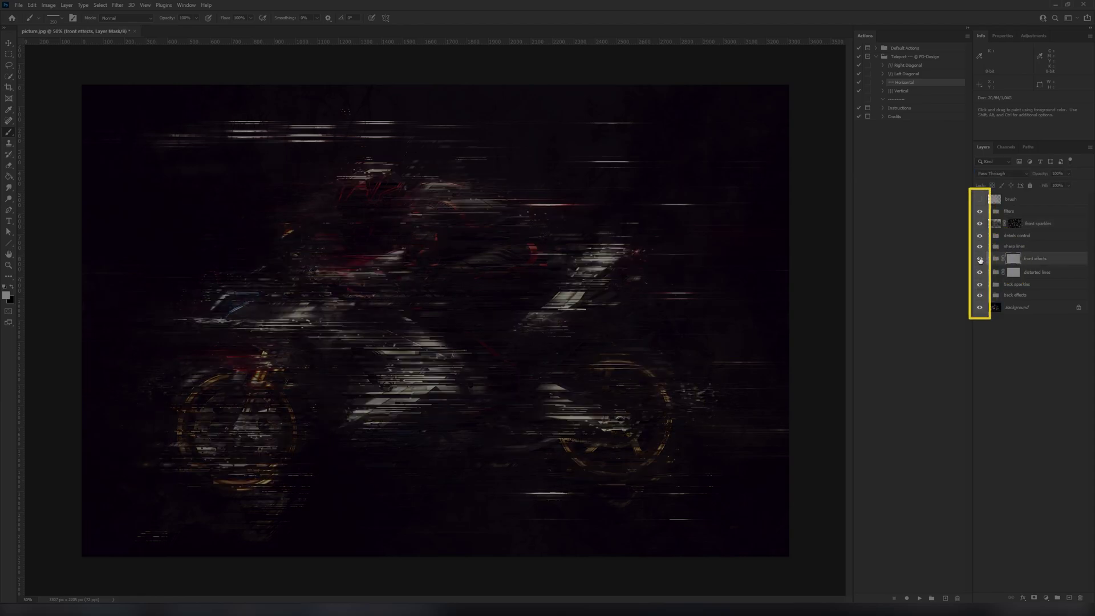
click(980, 252)
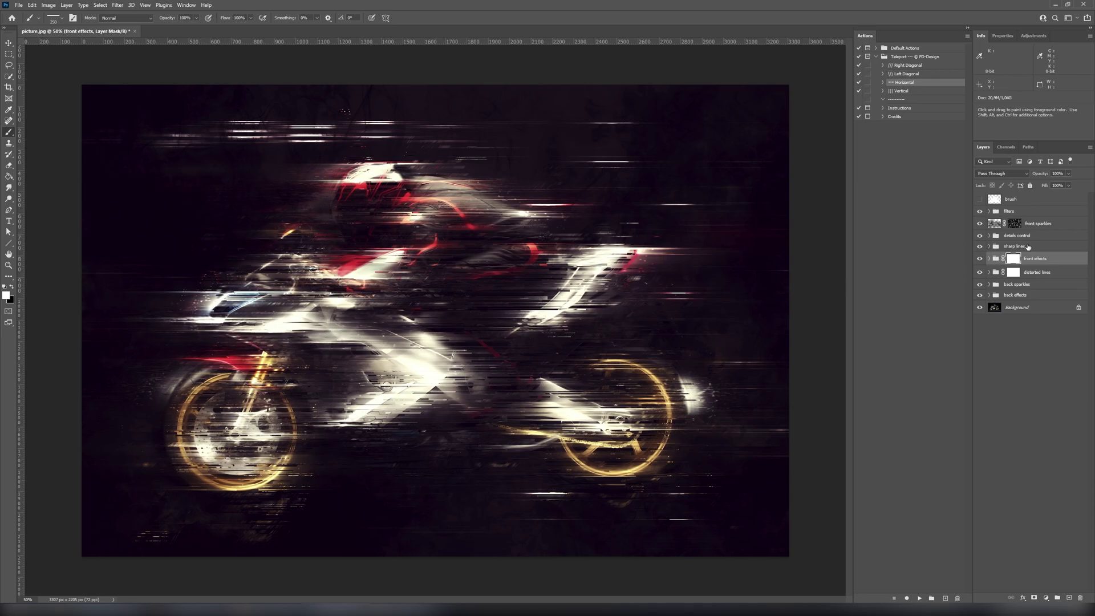
- Expand the details control group and lower the whites layer's fill to 39%
click(997, 236)
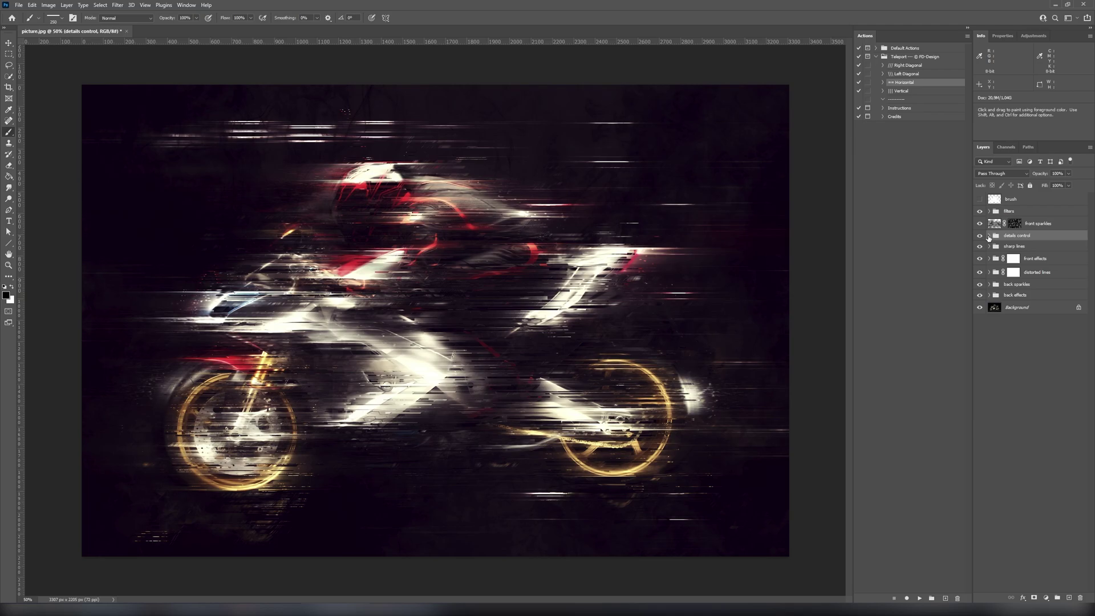
click(989, 236)
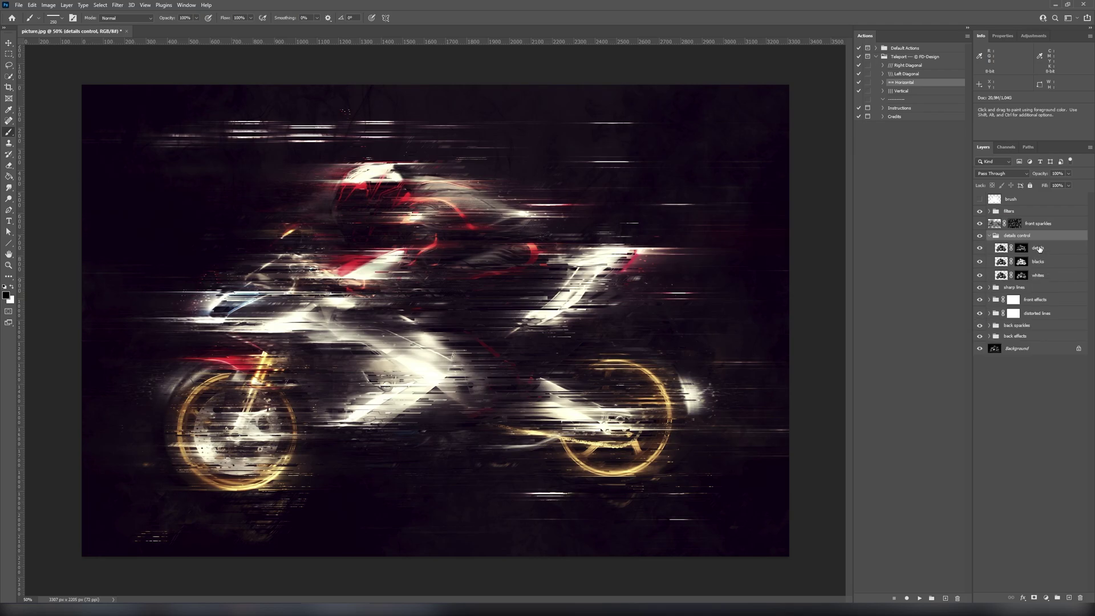
click(1043, 276)
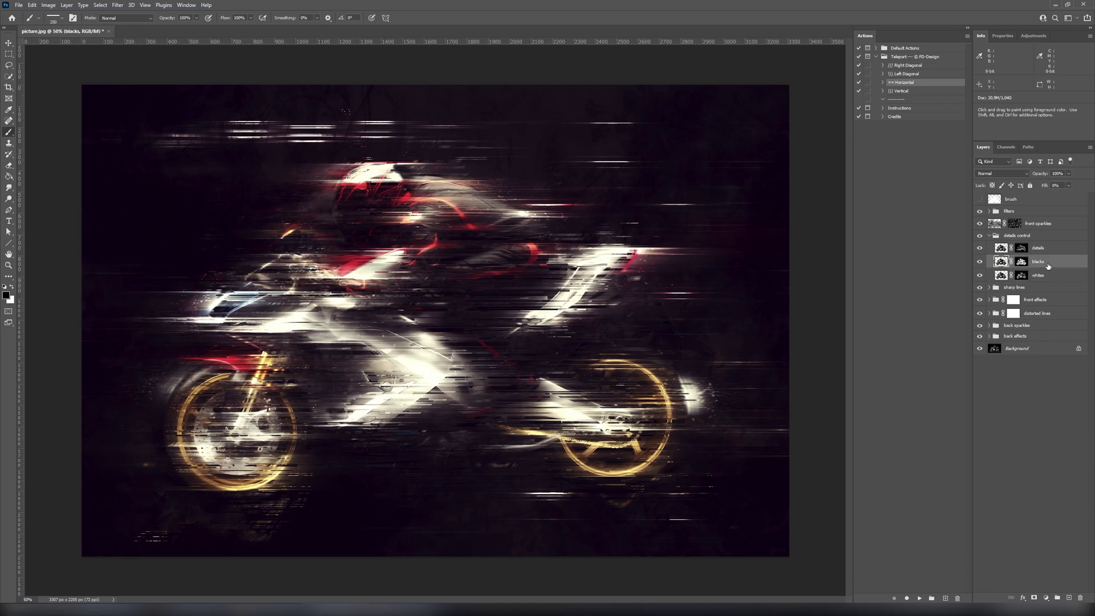
click(1048, 276)
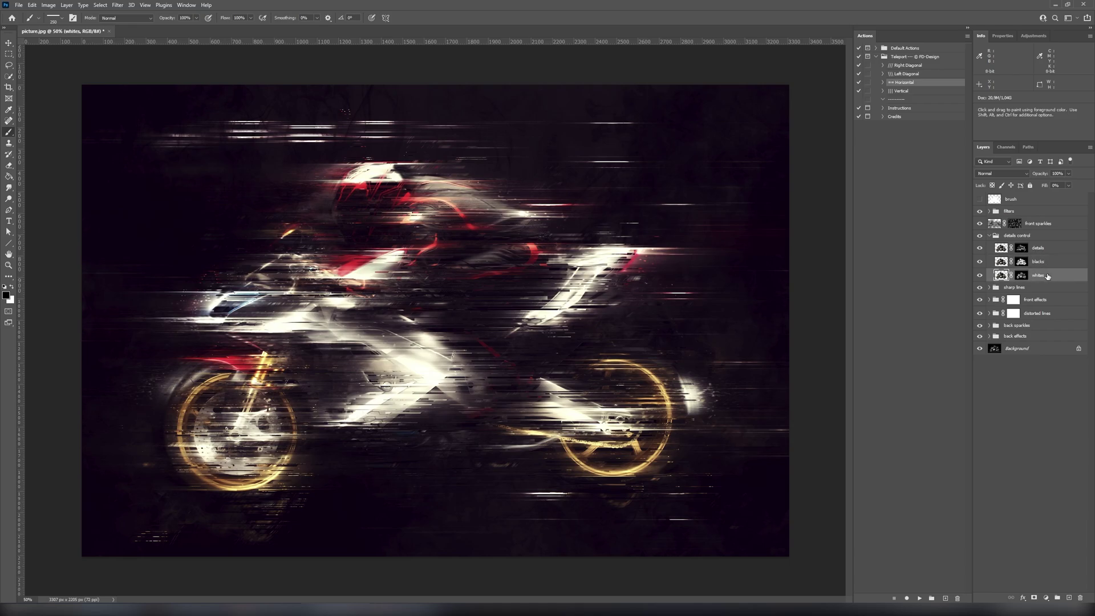
click(1069, 186)
click(1068, 186)
key(alt+bracketright)
drag(1089, 196, 1073, 196)
key(alt+bracketleft)
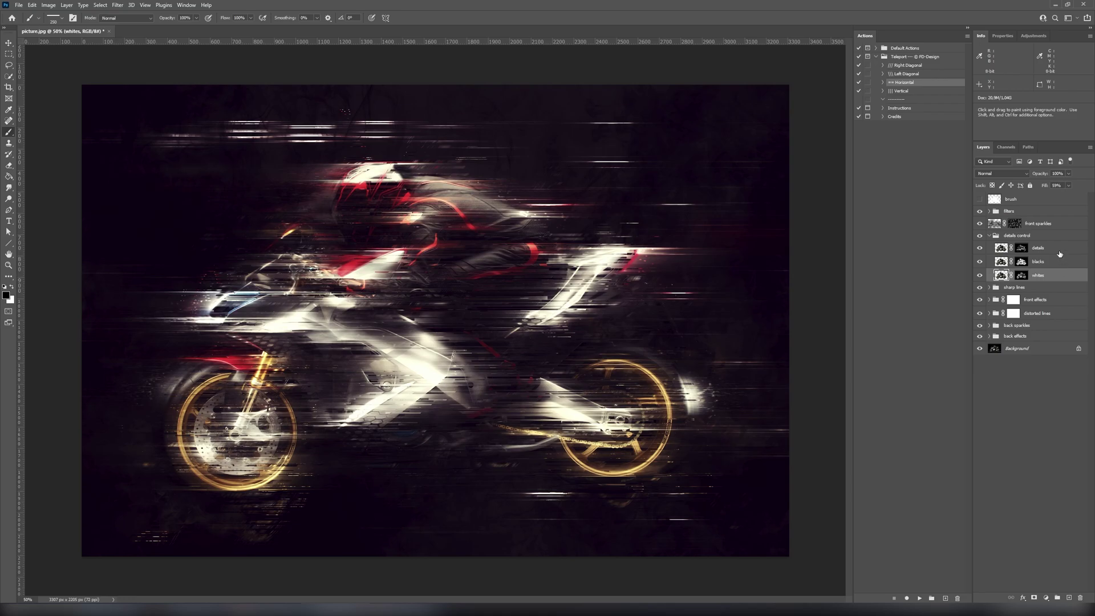
click(1054, 251)
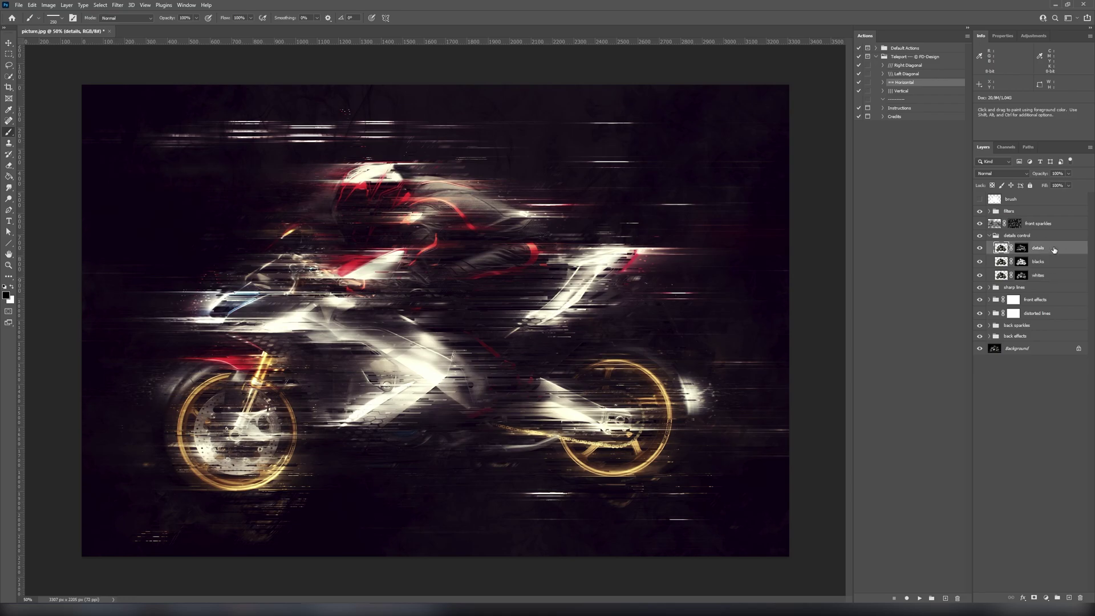
- Paint white on the details mask over the fairing, handlebars, hand and front wheel
click(1021, 248)
click(8, 294)
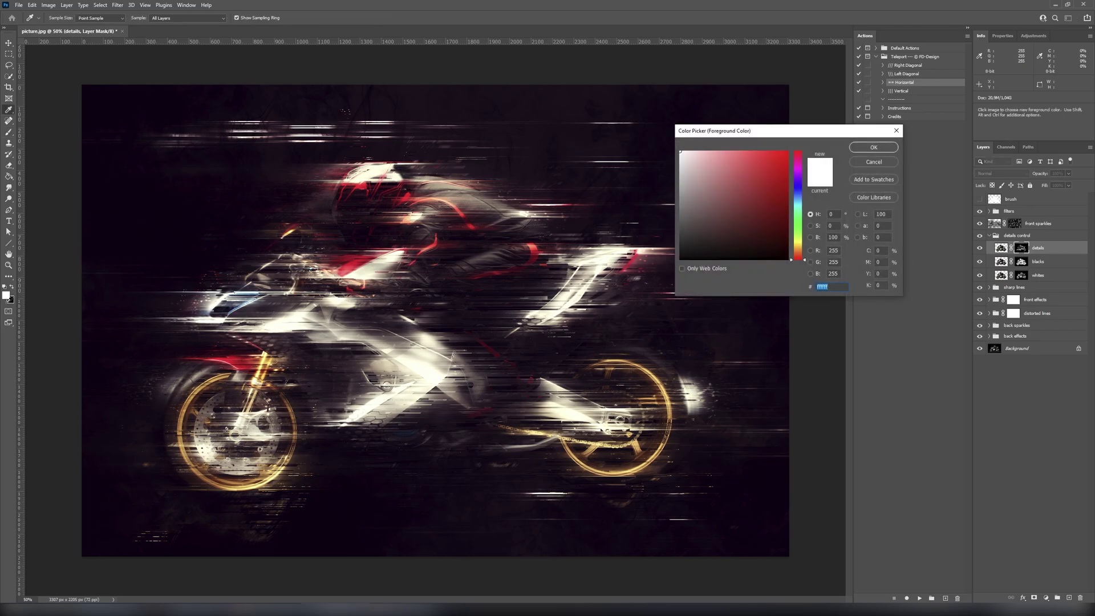
click(887, 149)
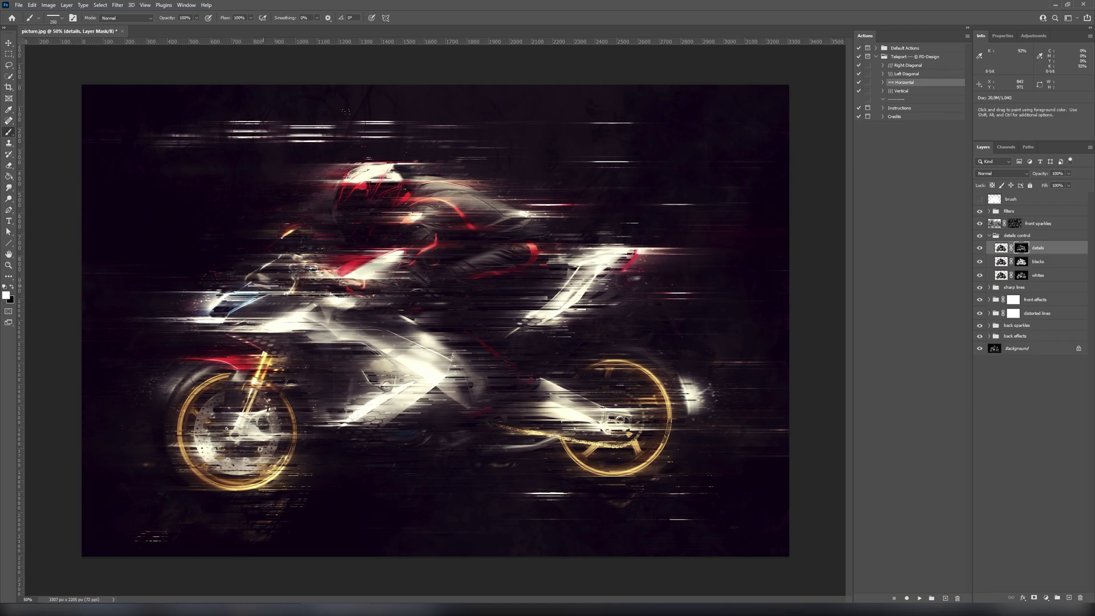
mouse_move(264, 285)
mouse_down()
mouse_move(277, 260)
mouse_move(233, 335)
mouse_up()
mouse_move(365, 171)
mouse_down()
mouse_move(308, 236)
mouse_move(399, 296)
mouse_up()
mouse_move(227, 394)
mouse_down()
mouse_move(182, 445)
mouse_move(262, 422)
mouse_up()
key(x)
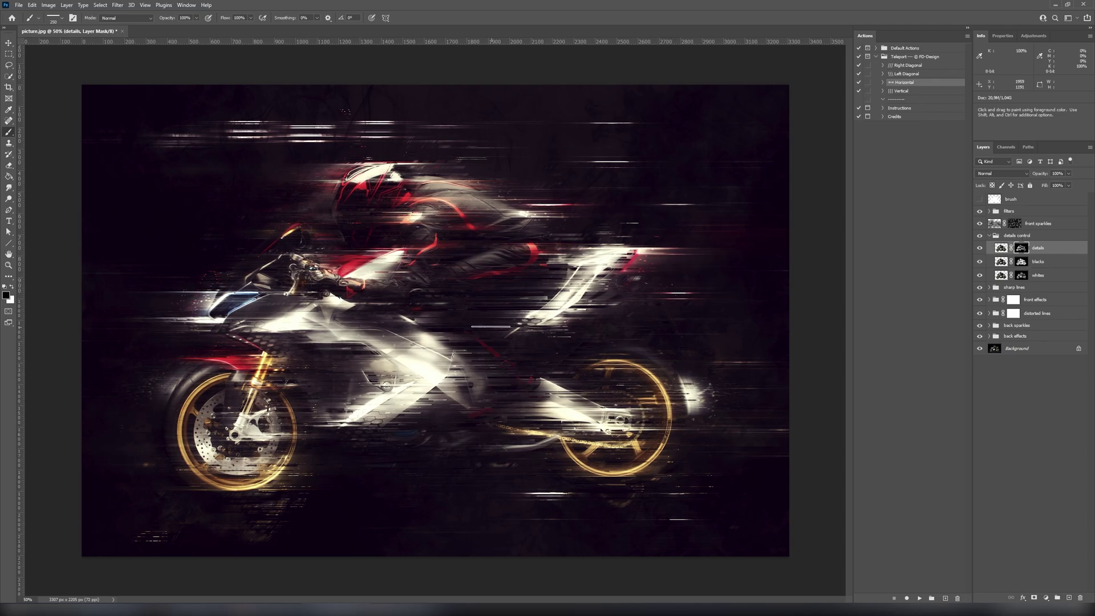
key(x)
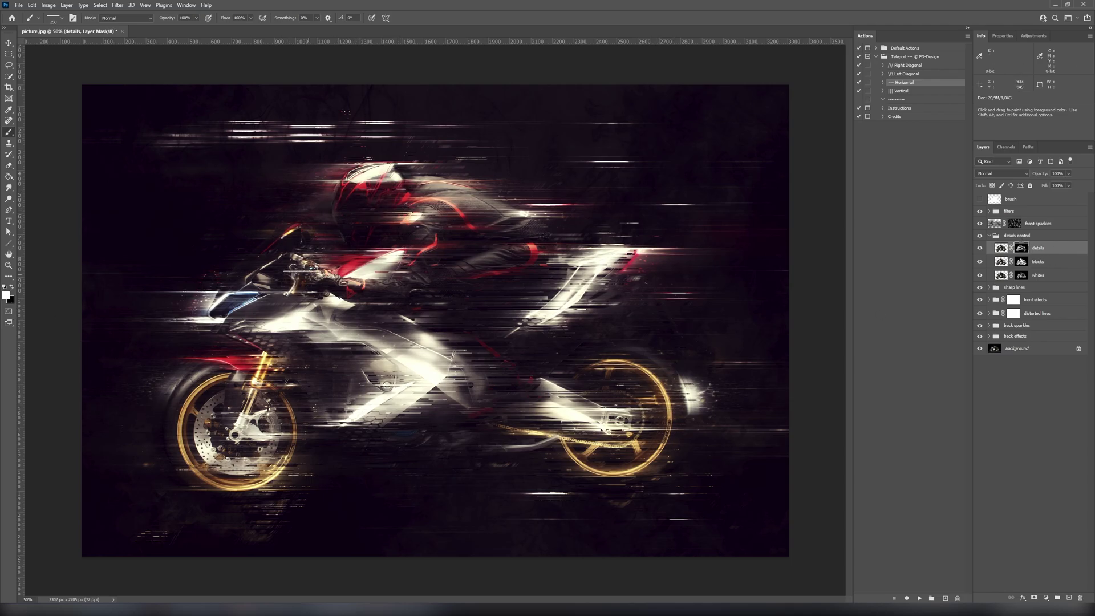
drag(273, 359, 216, 388)
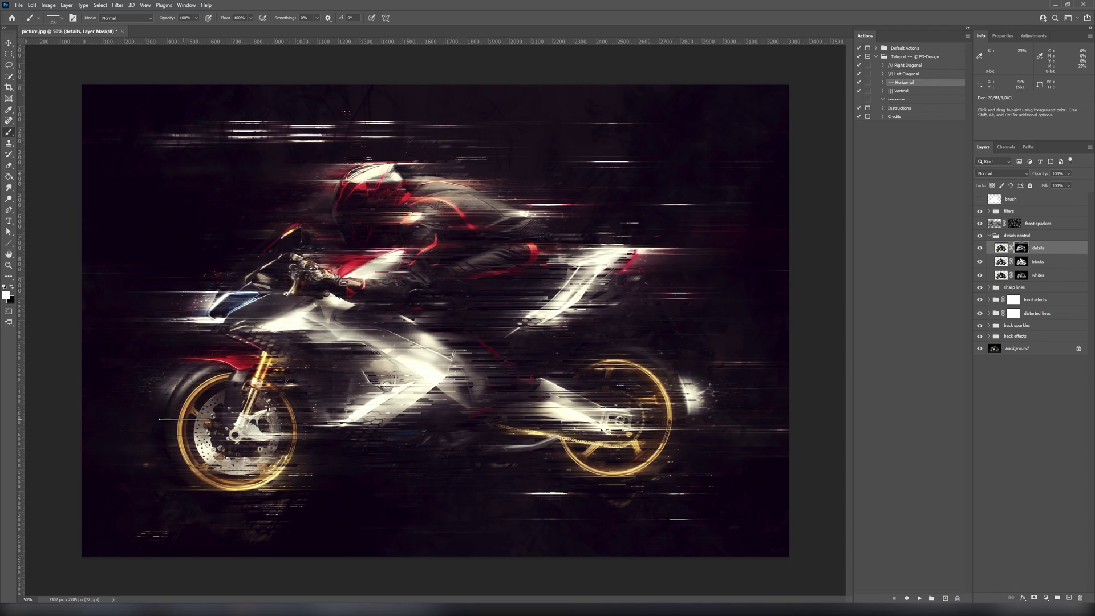
- Collapse details control, compare front effects and distorted lines, and select the front effects mask
click(989, 236)
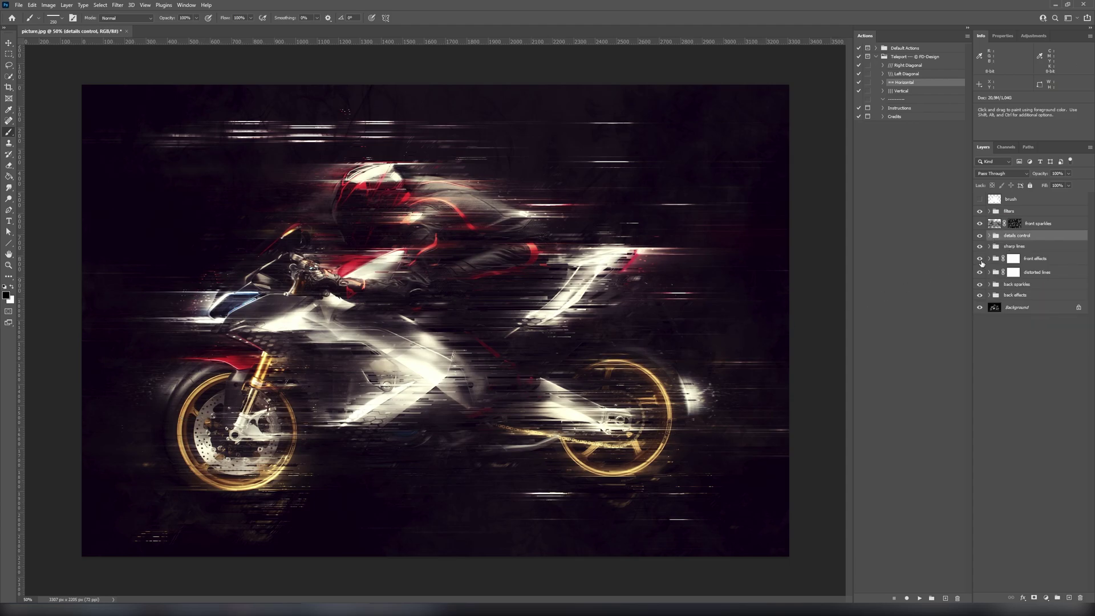
click(980, 260)
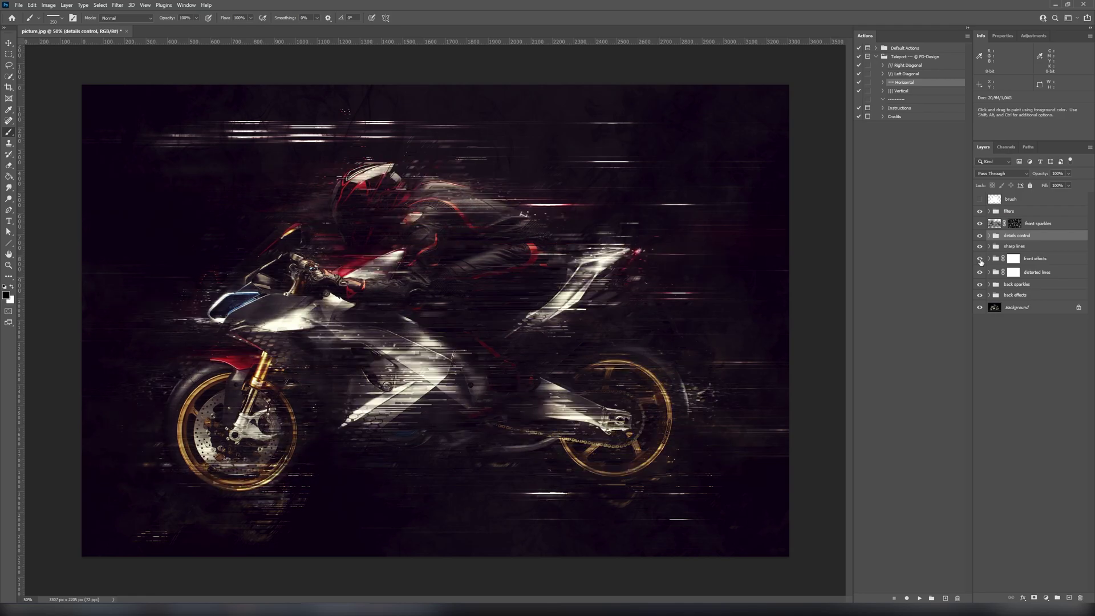
click(980, 260)
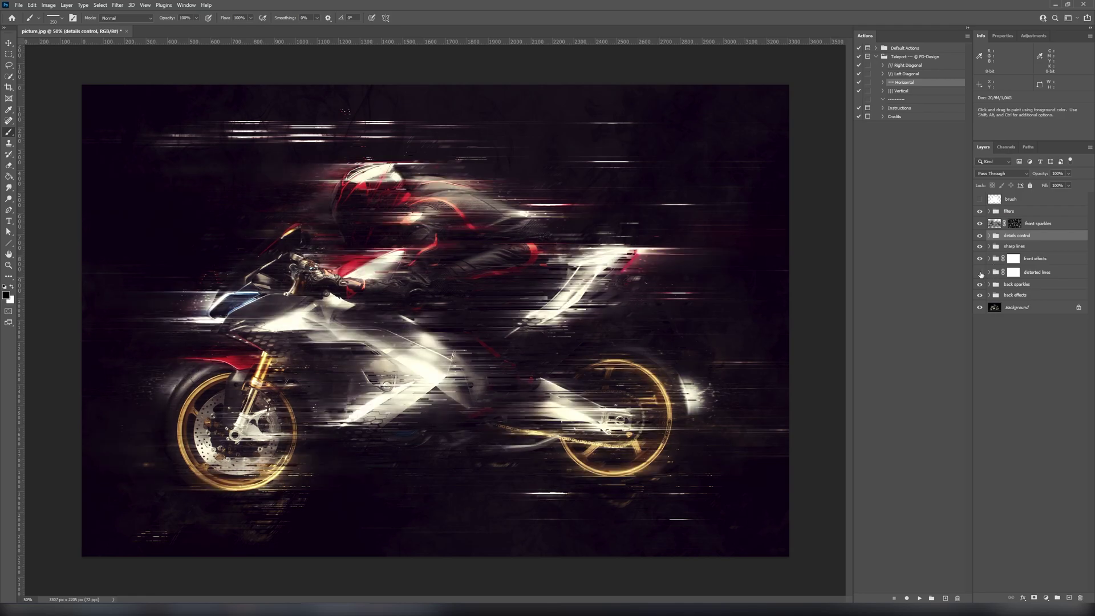
click(980, 273)
click(1012, 258)
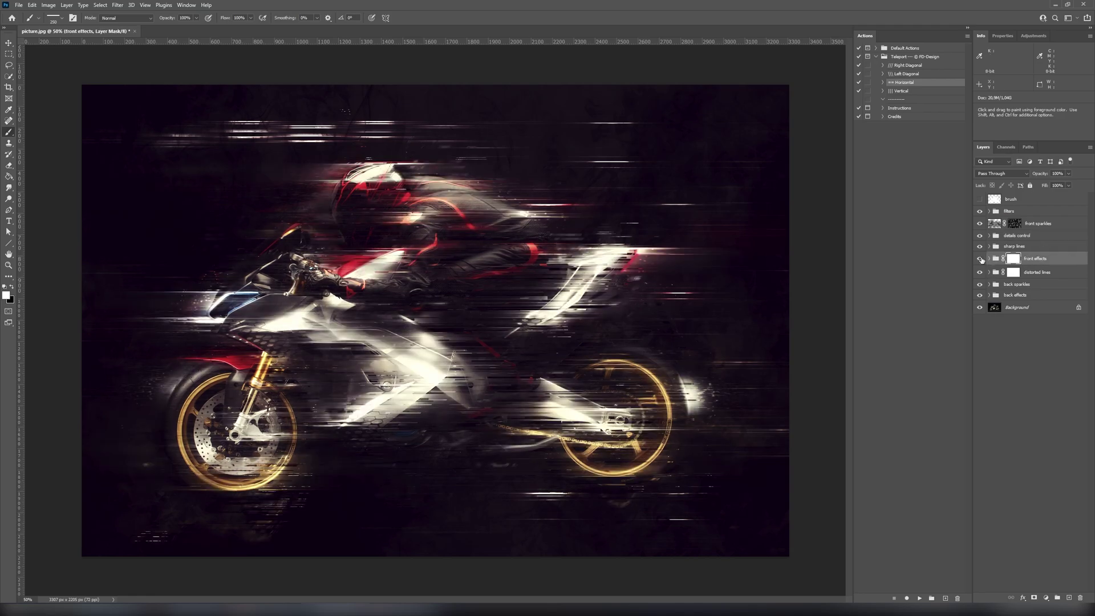
click(980, 259)
- Paint black on the front effects mask around the rear wheel and bike's middle
click(12, 288)
drag(707, 394, 575, 471)
drag(622, 285, 527, 301)
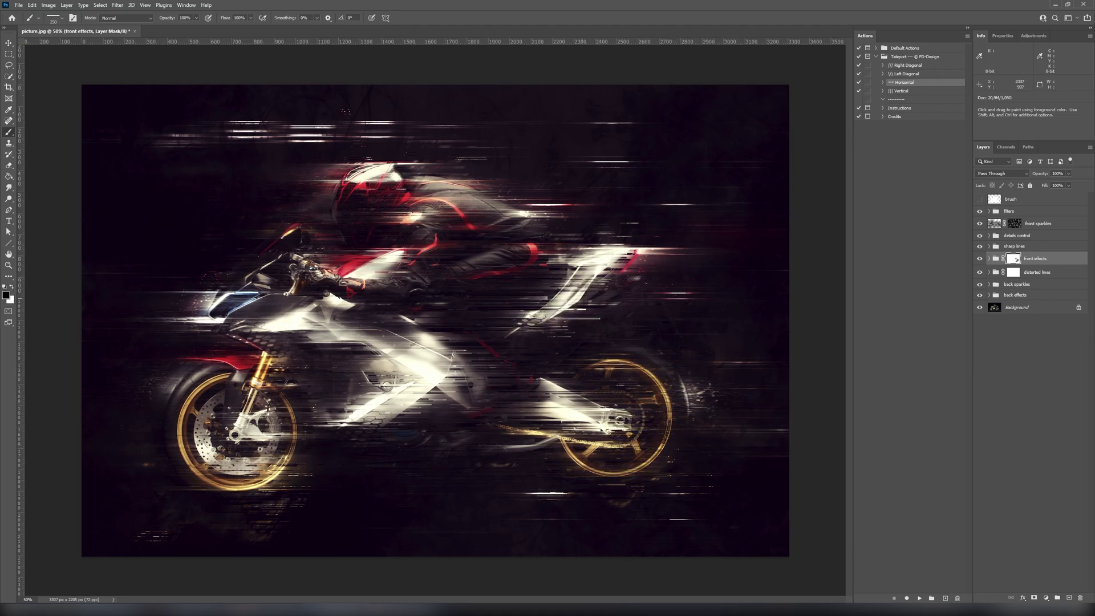
key(v)
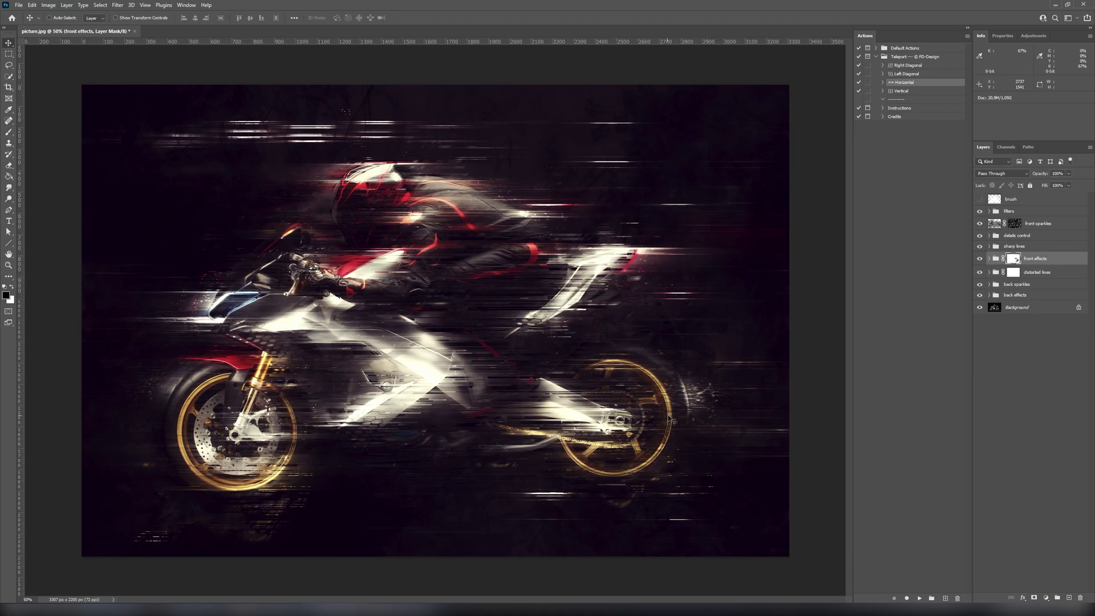
click(989, 295)
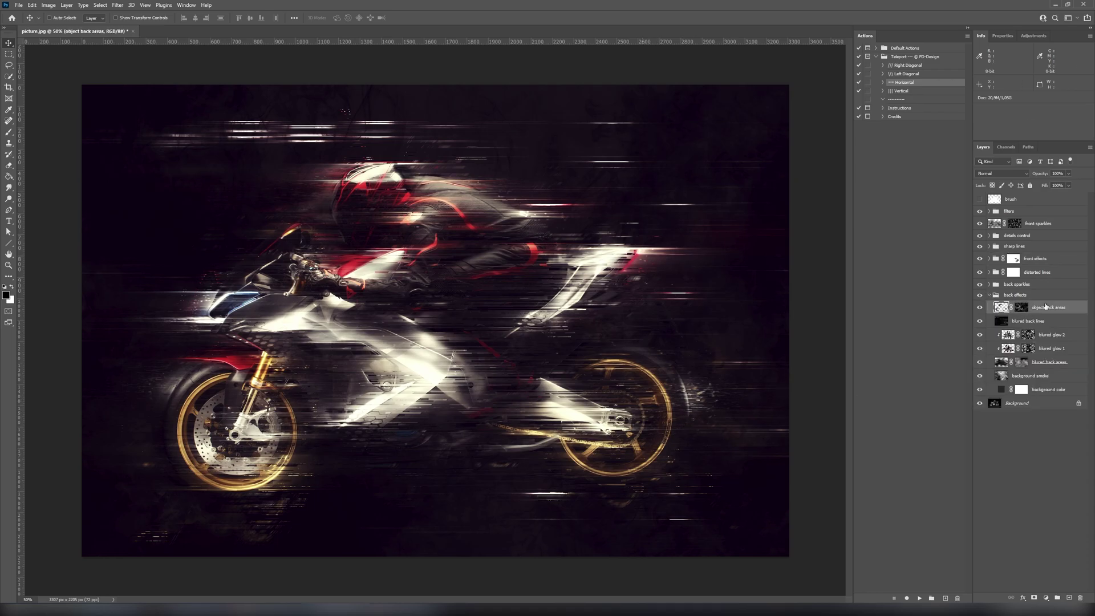
click(1020, 321)
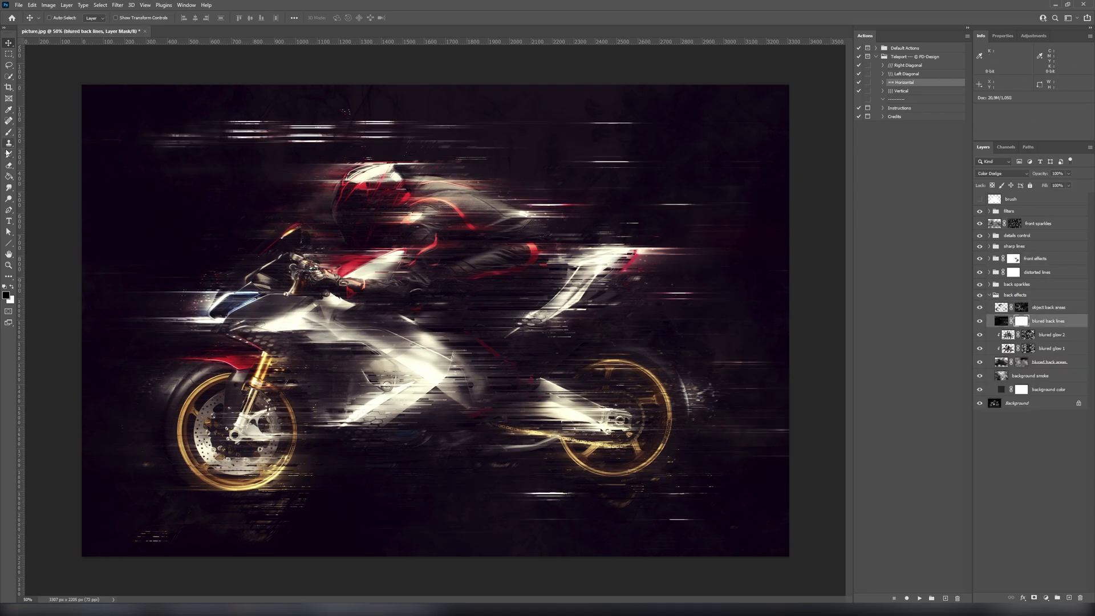
key(b)
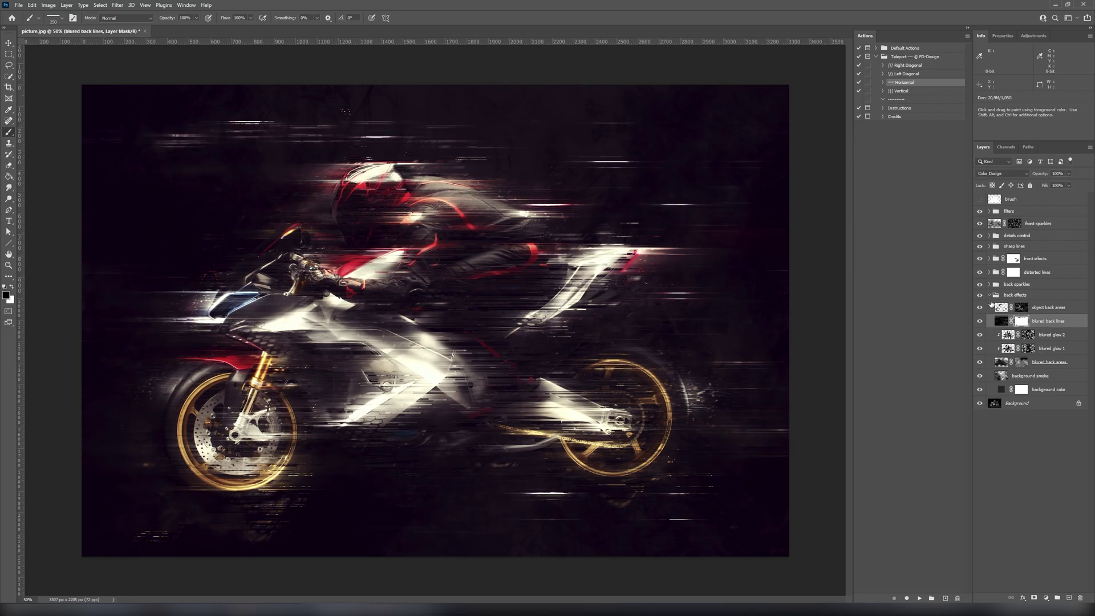
click(989, 295)
click(1013, 272)
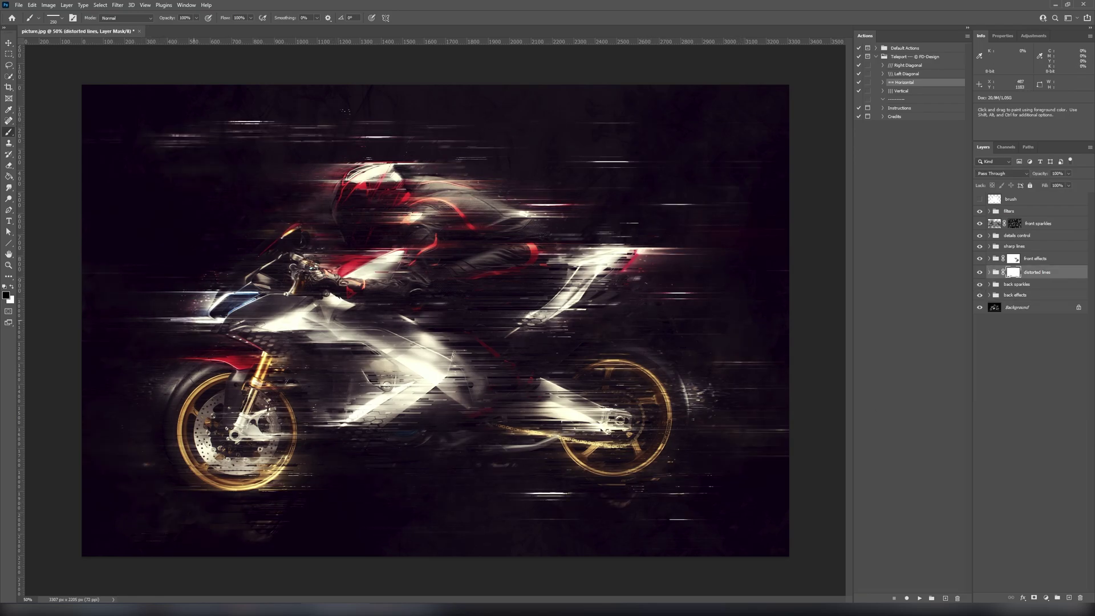
key(ctrl+2)
key(v)
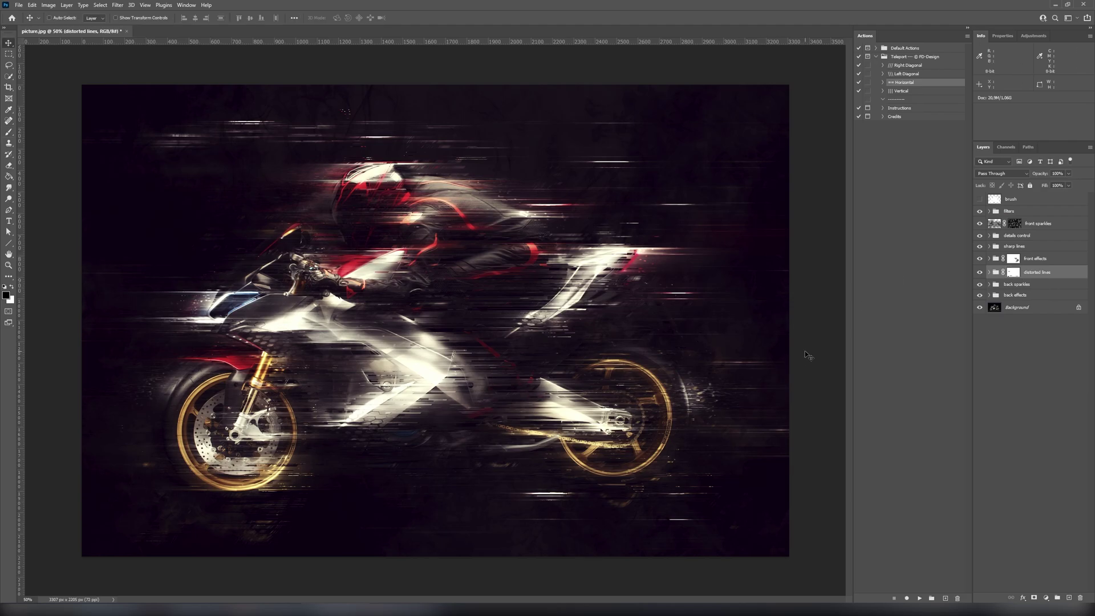